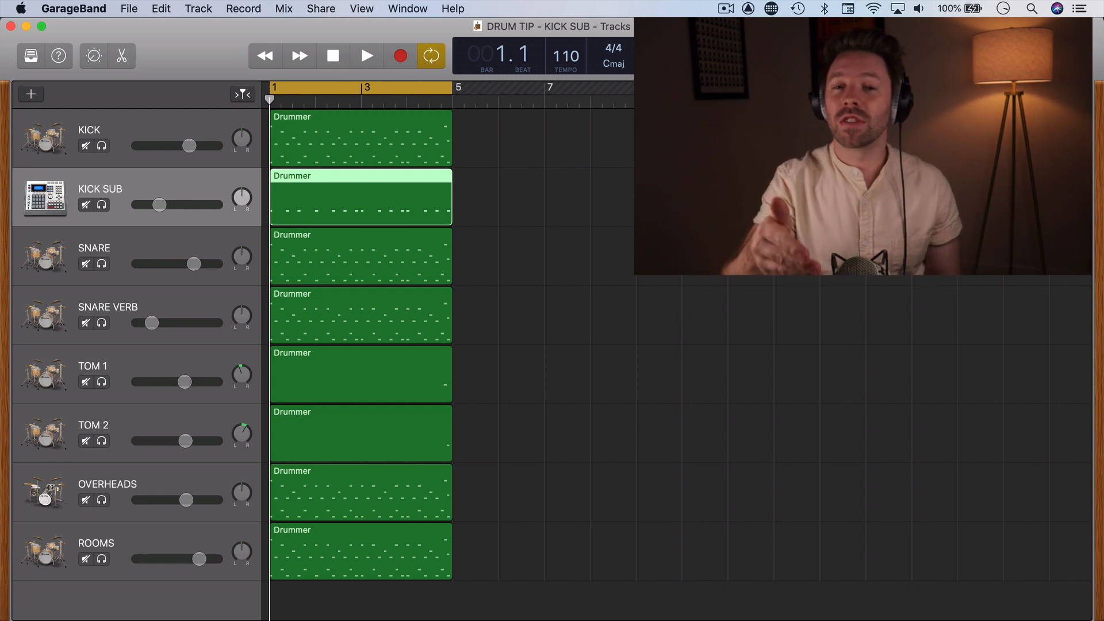
Play the drum loop and compare it with the KICK SUB track muted and unmuted.
key("space")
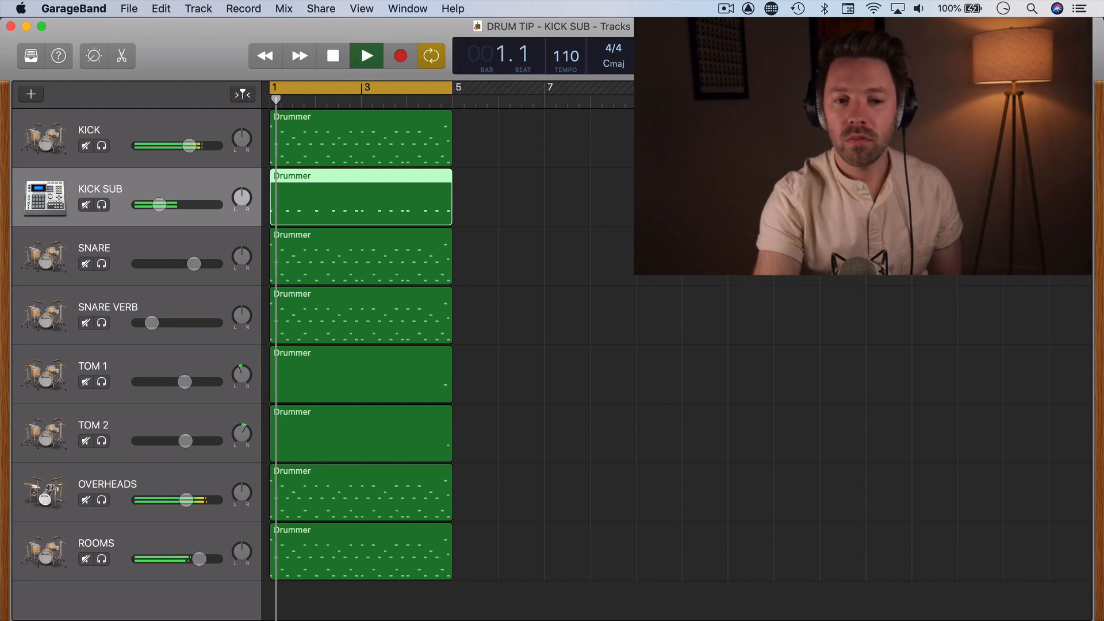
left_click(86, 206)
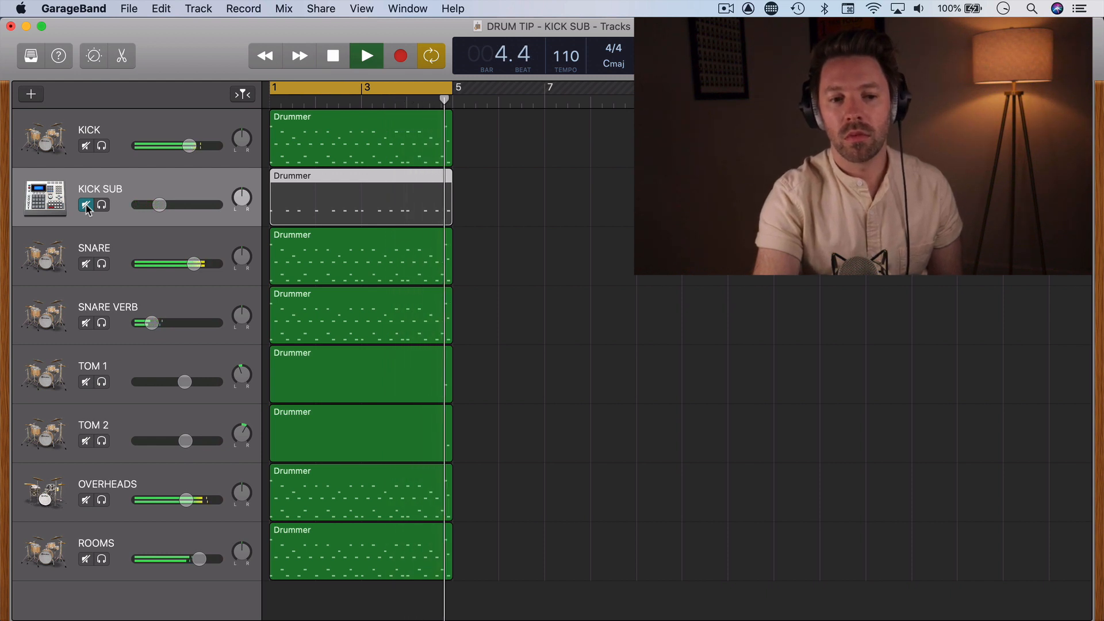
left_click(86, 206)
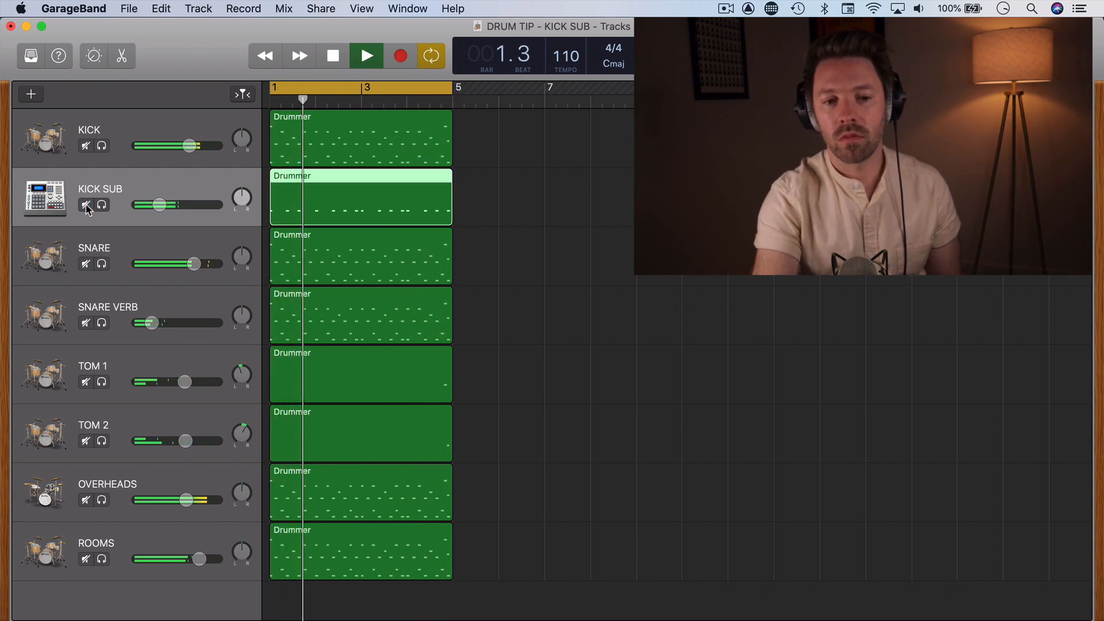
left_click(86, 206)
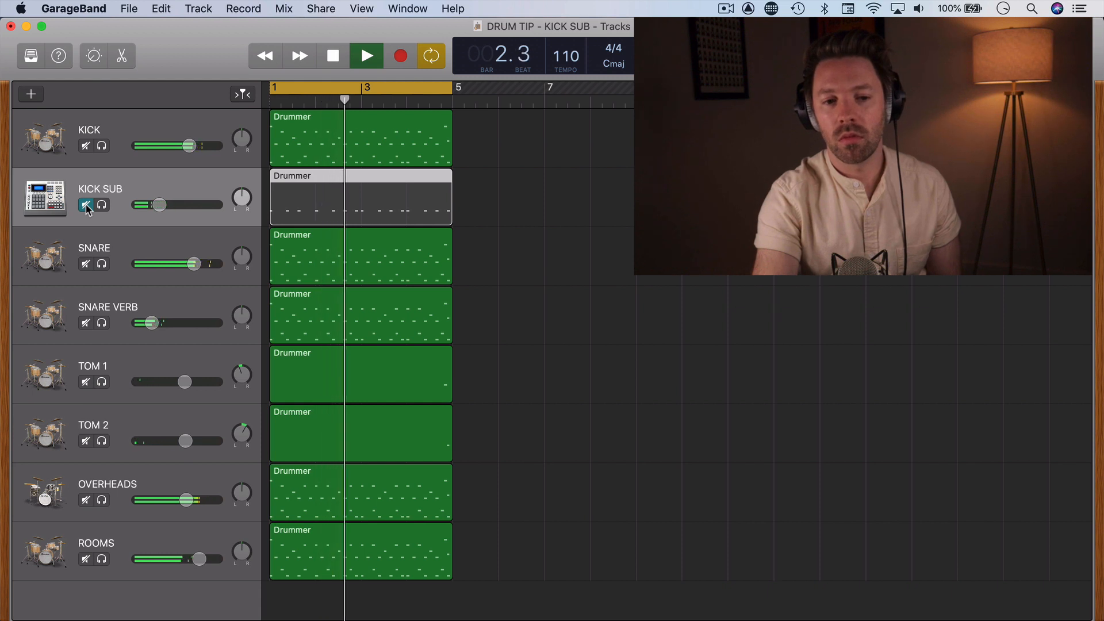
left_click(86, 205)
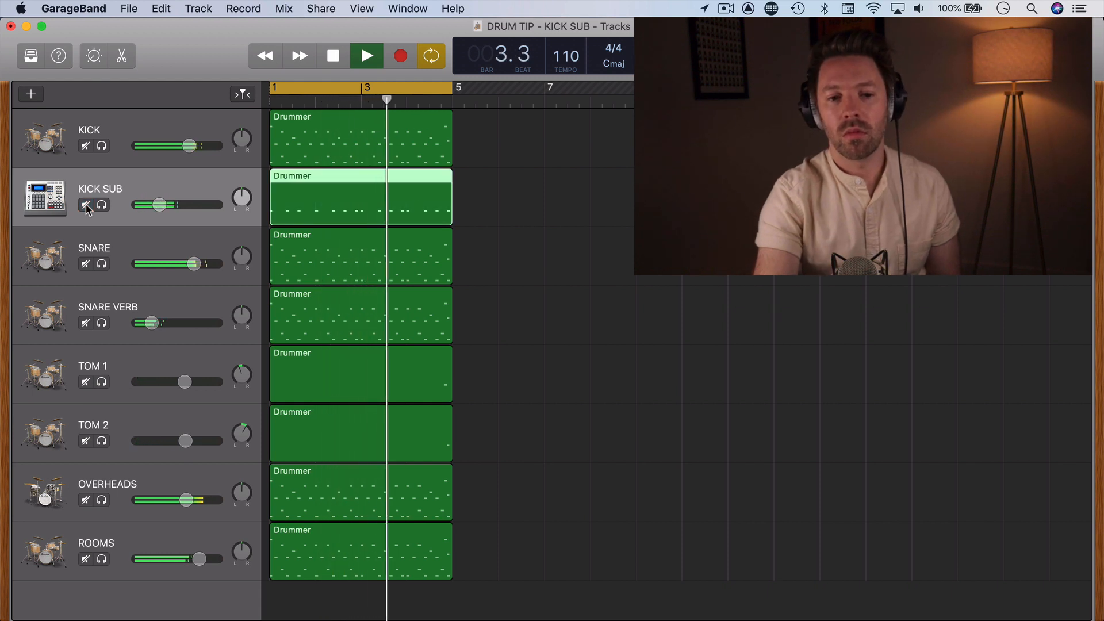
key("space")
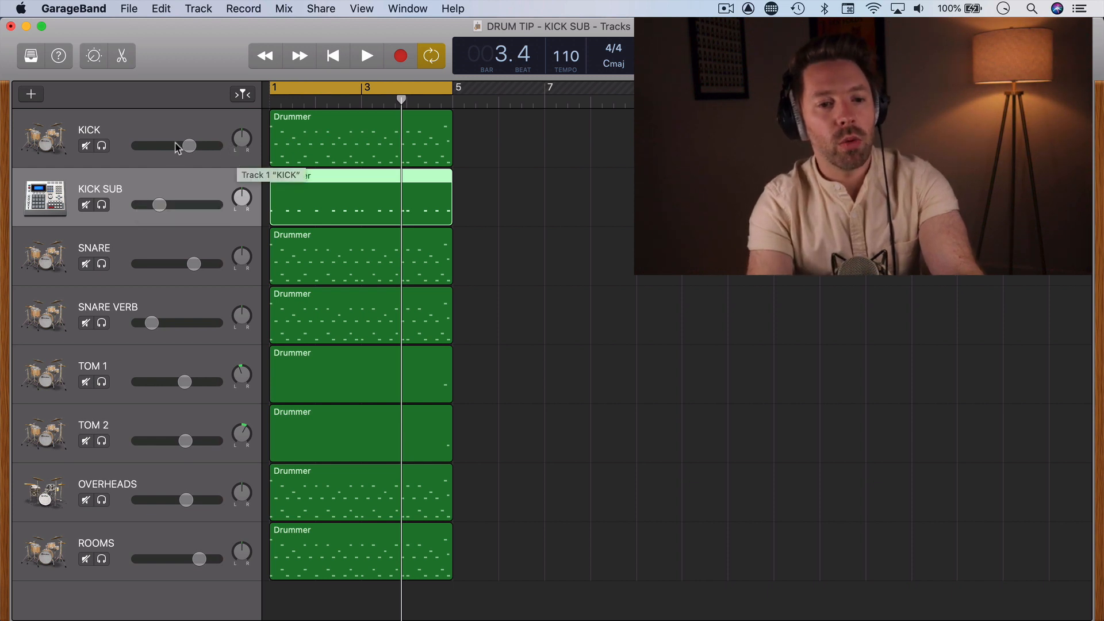
Duplicate the KICK track, copy its Drummer region onto the duplicate, and mute the KICK SUB track.
left_click(127, 124)
key("super+d")
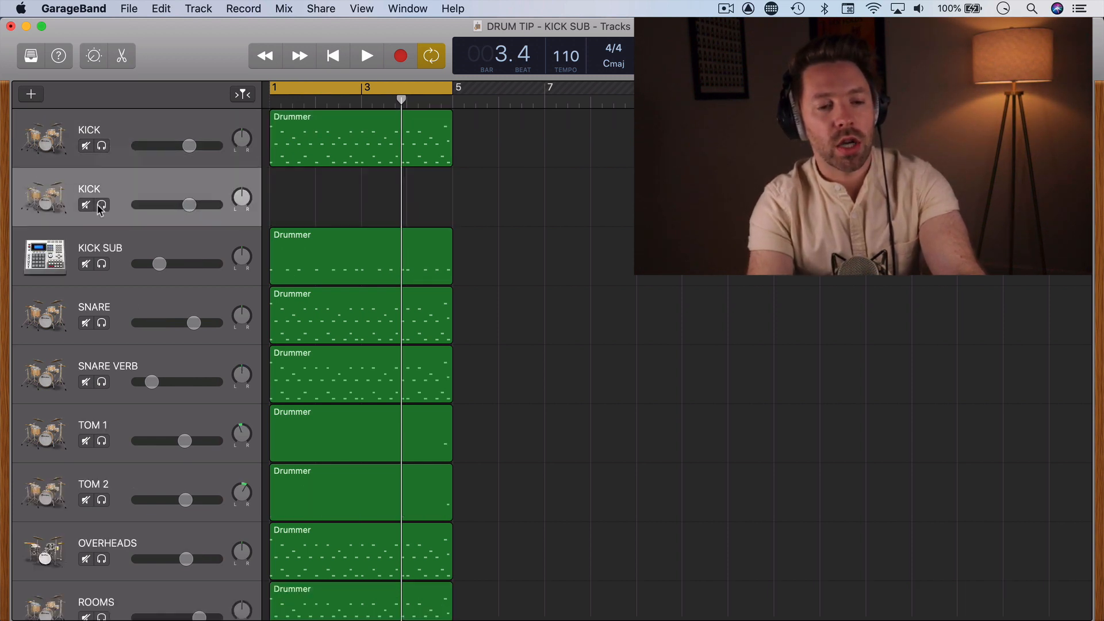
left_click(84, 247)
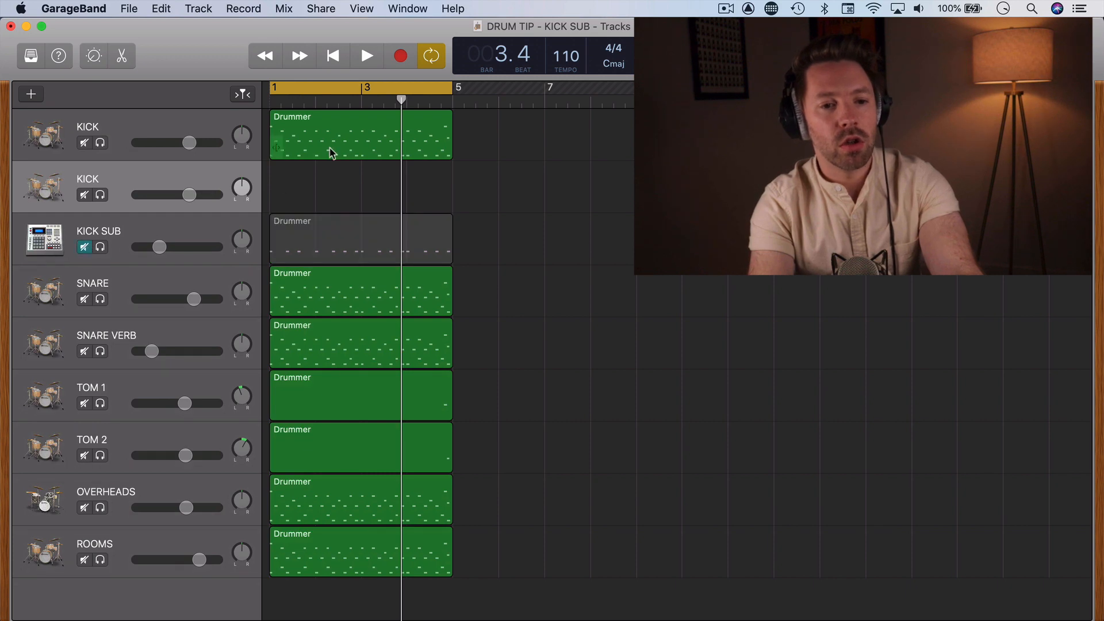
left_click_drag(331, 153, 332, 193)
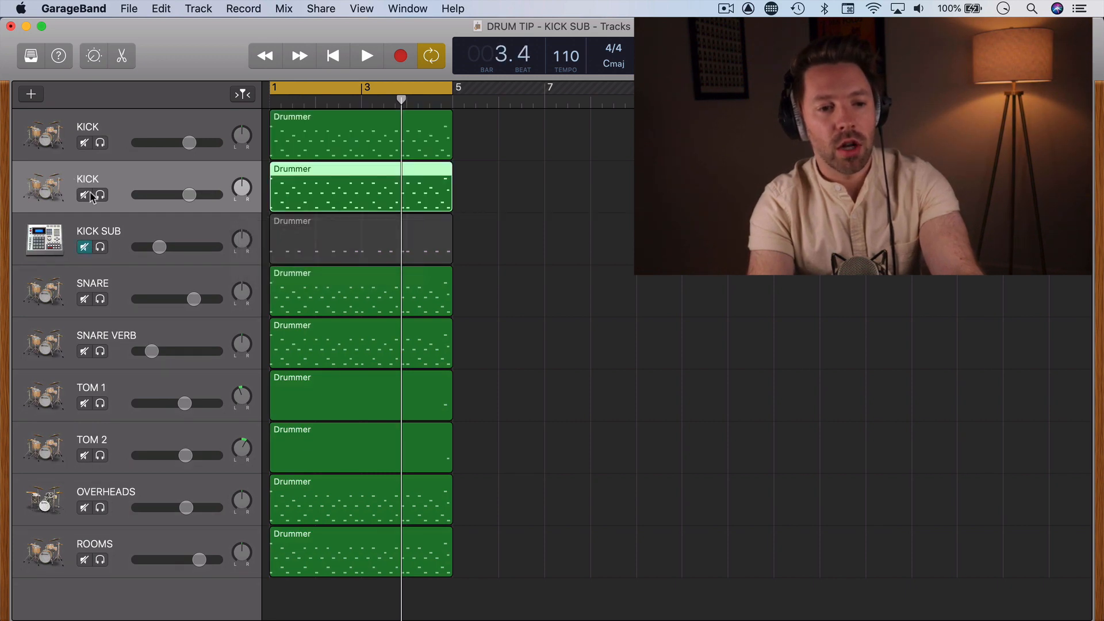
Solo the duplicated KICK track and play its Drummer region with the Piano Roll open.
left_click(100, 195)
key("b")
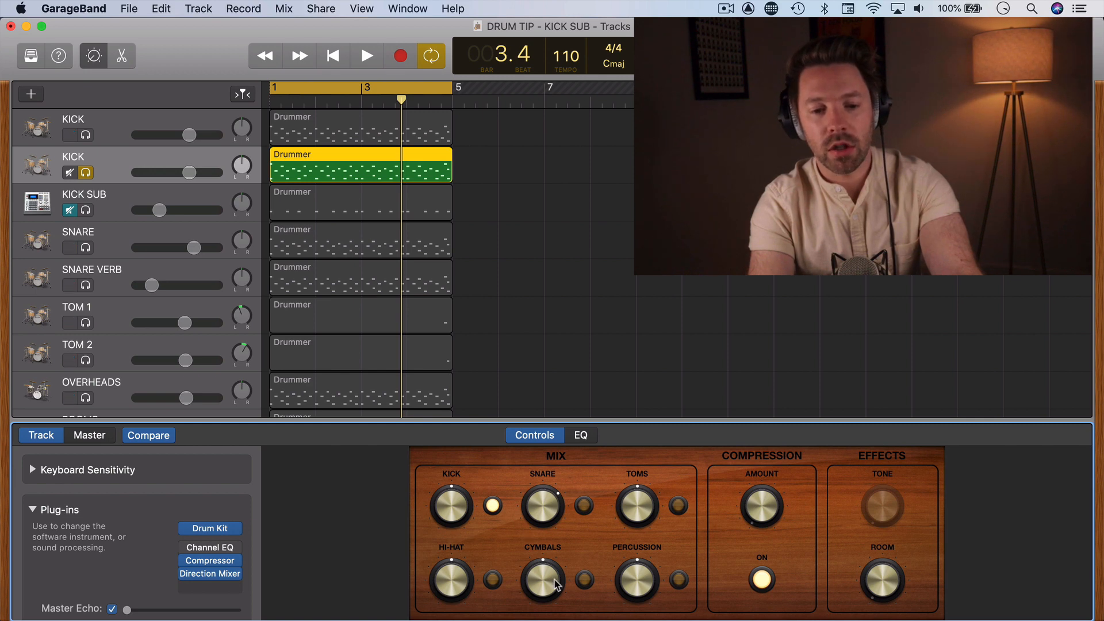
key("b")
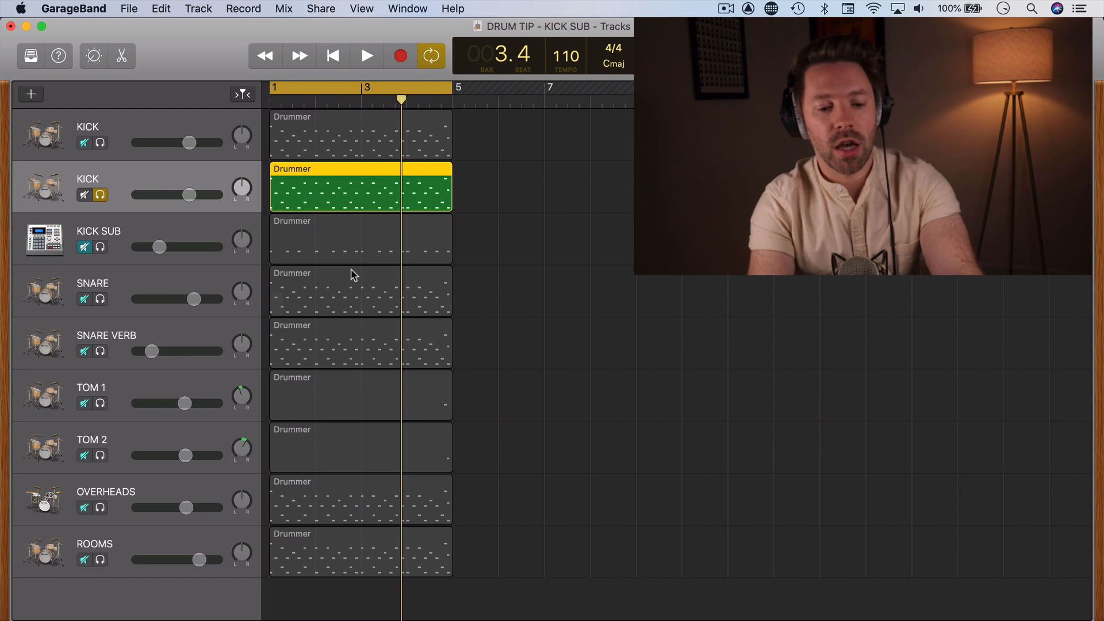
key("e")
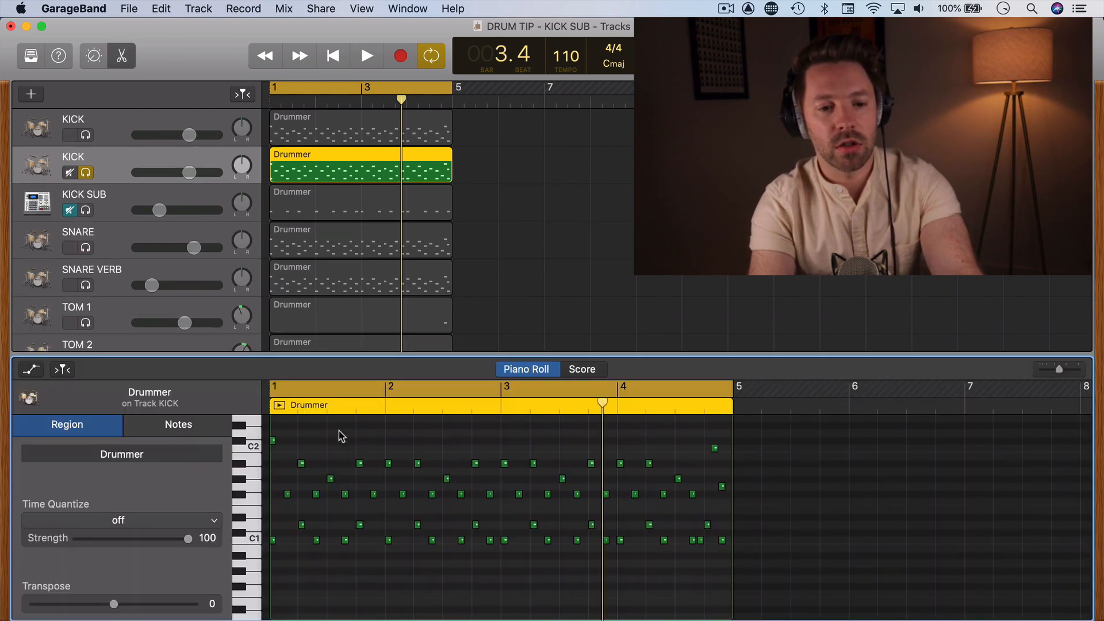
key("space")
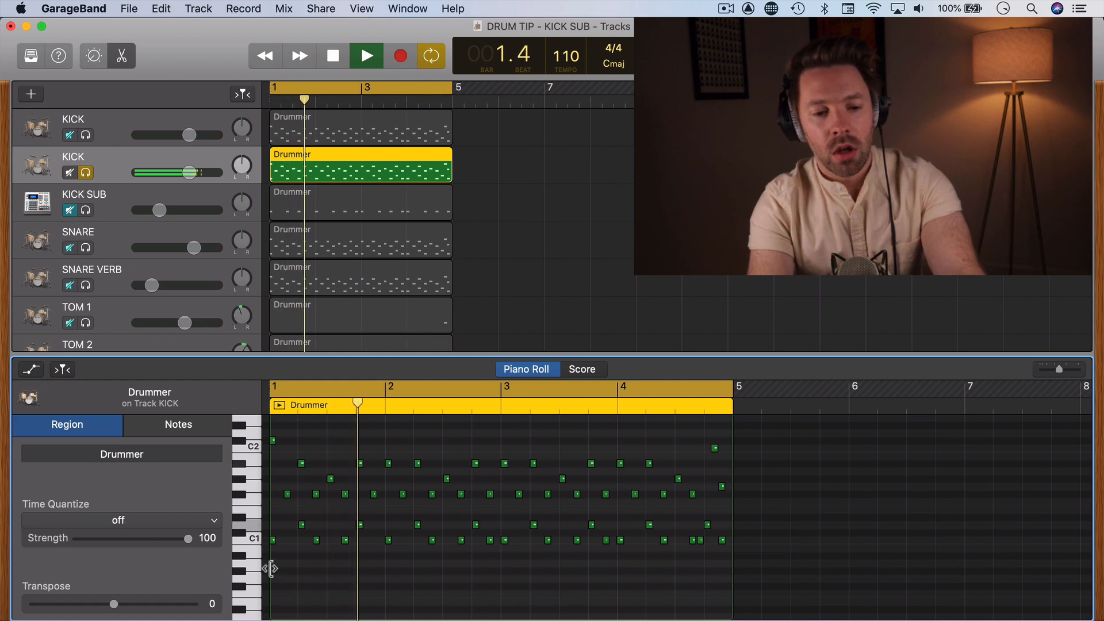
key("space")
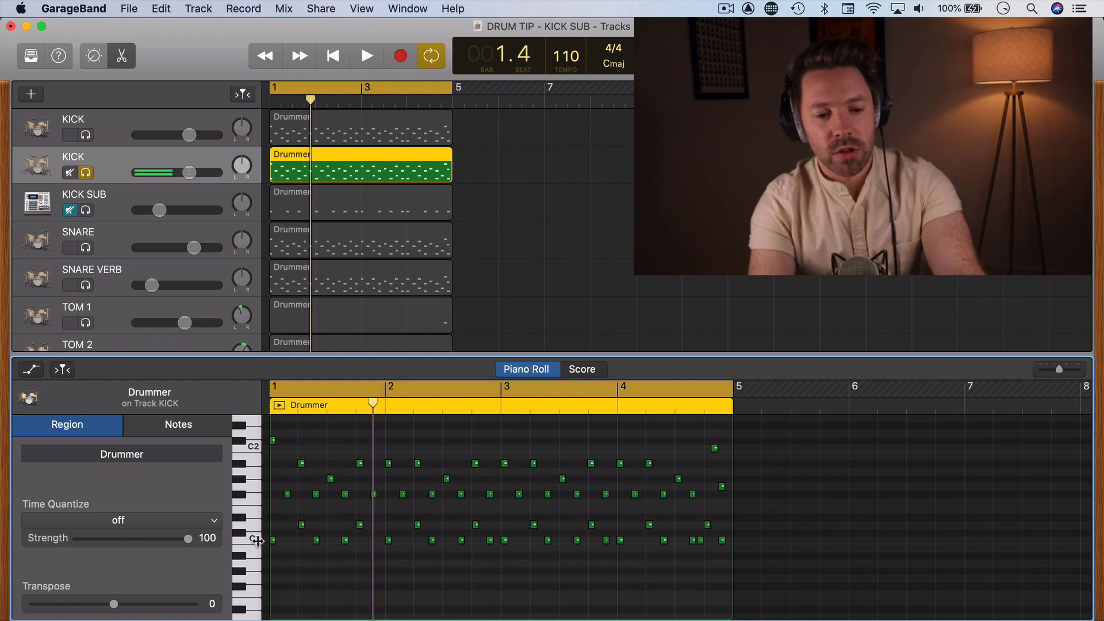
Delete all notes above the C1 kick notes in the duplicated Drummer region and play back the remaining kick pattern.
left_click(255, 540)
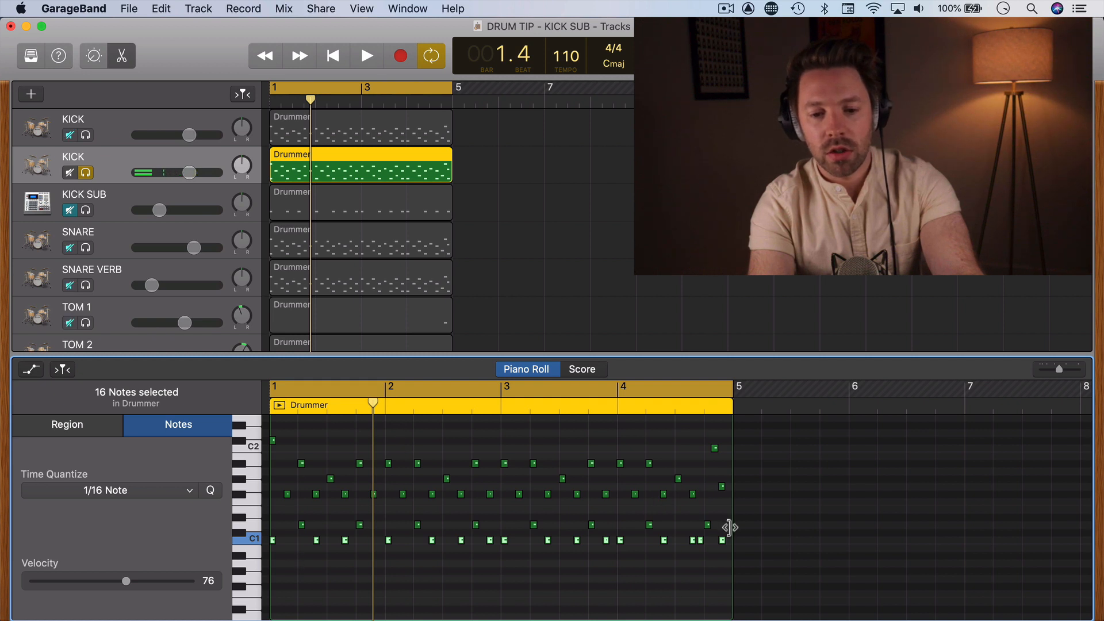
left_click_drag(727, 529, 248, 417)
key("Delete")
scroll(353, 464, "up", 5)
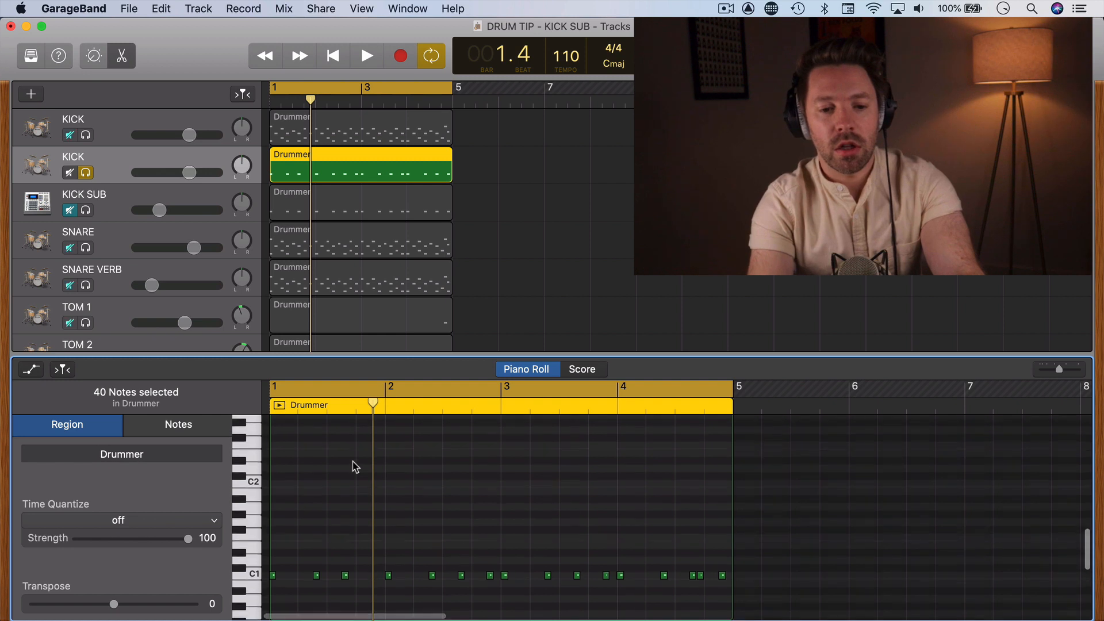
scroll(354, 466, "down", 6)
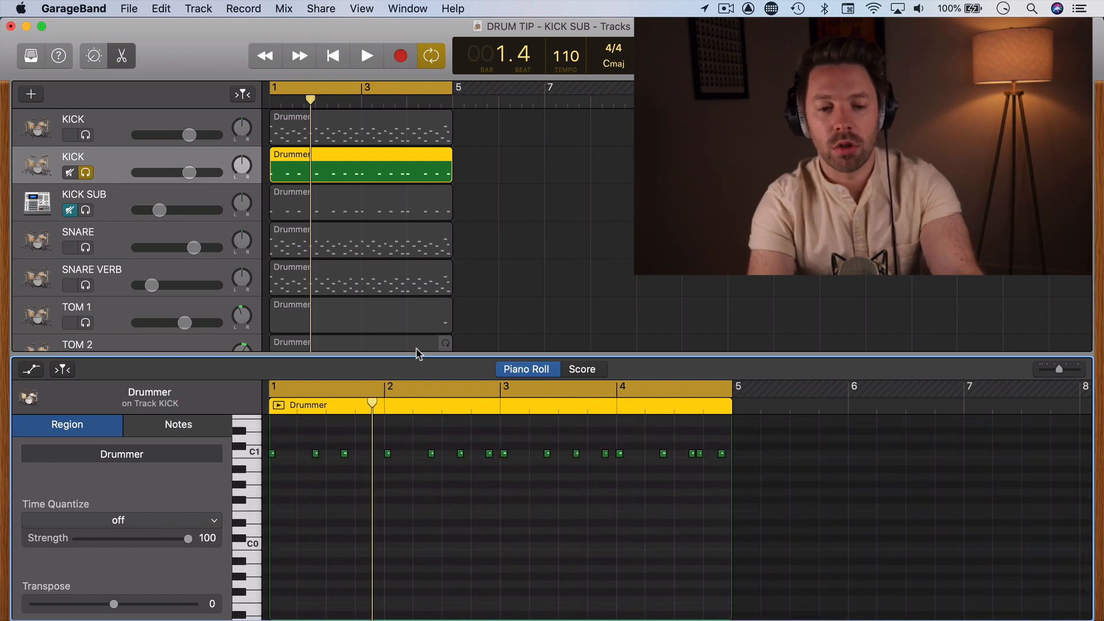
key("space")
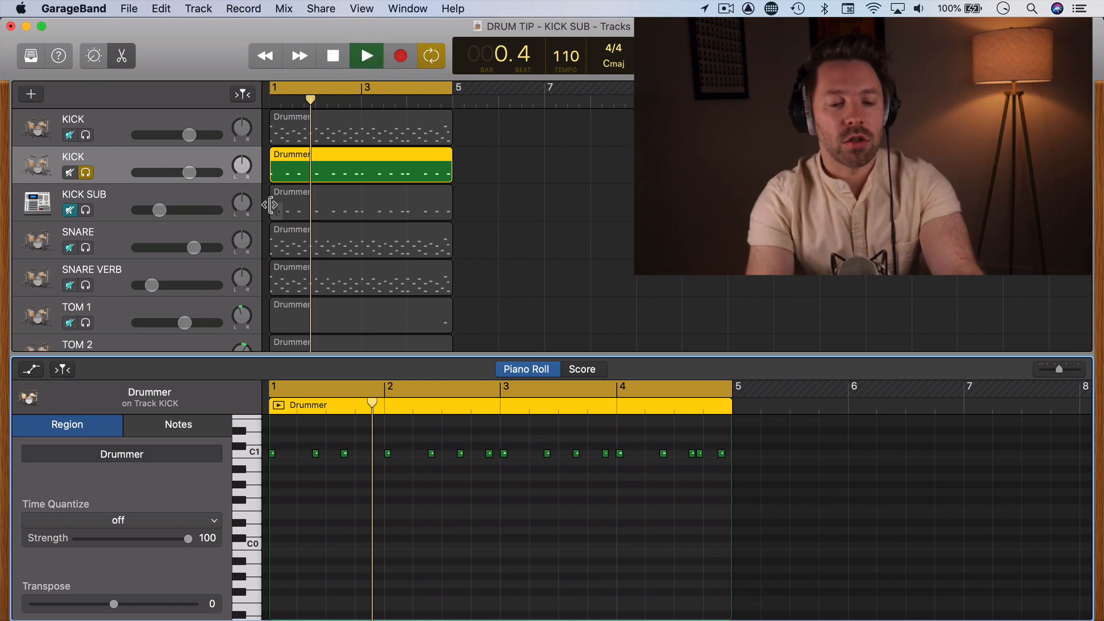
key("space")
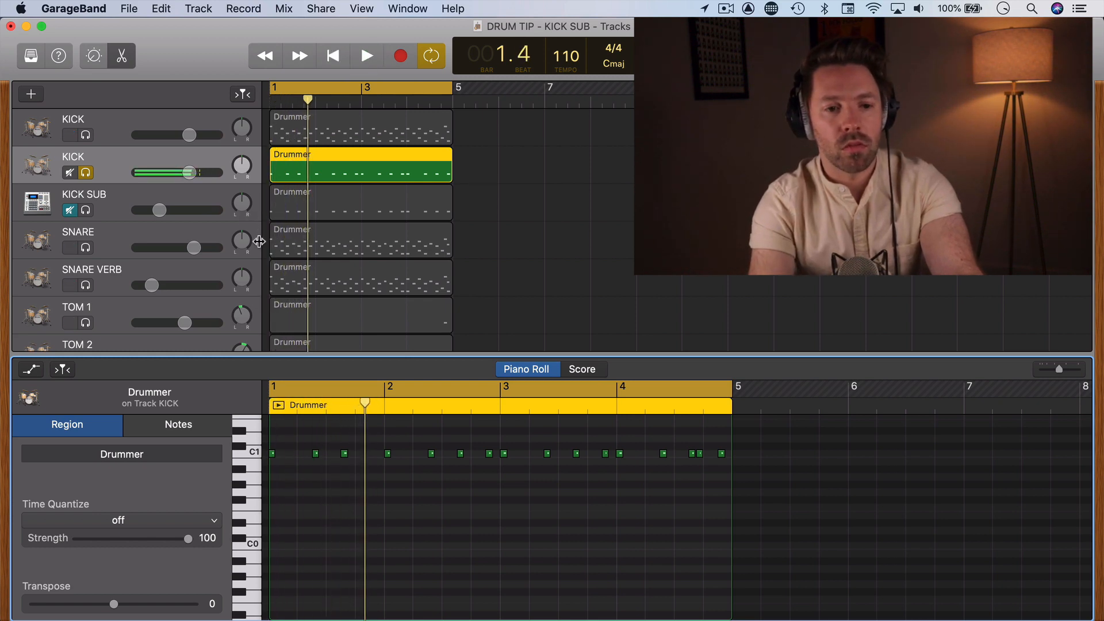
Change the duplicated KICK track's sound to the After Party electronic drum kit and audition it soloed.
key("y")
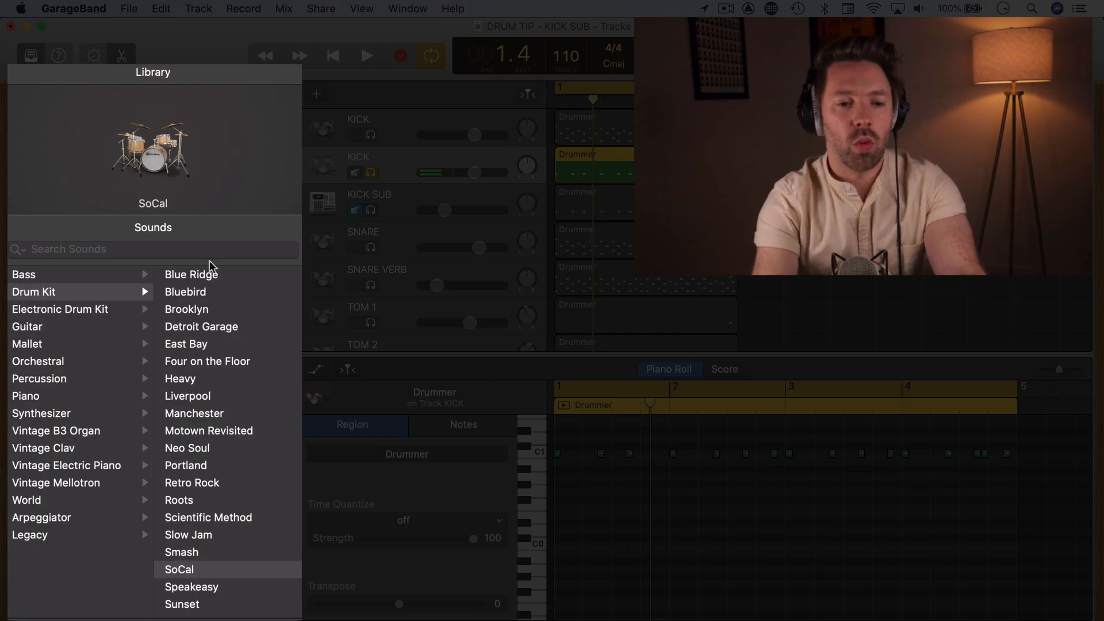
left_click(91, 312)
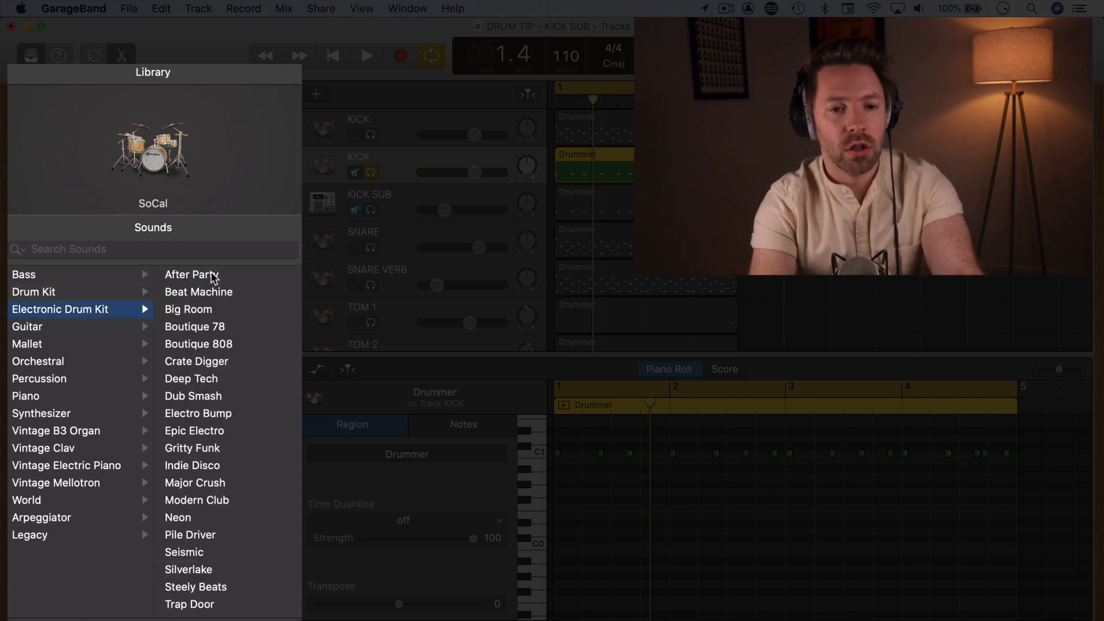
left_click(193, 275)
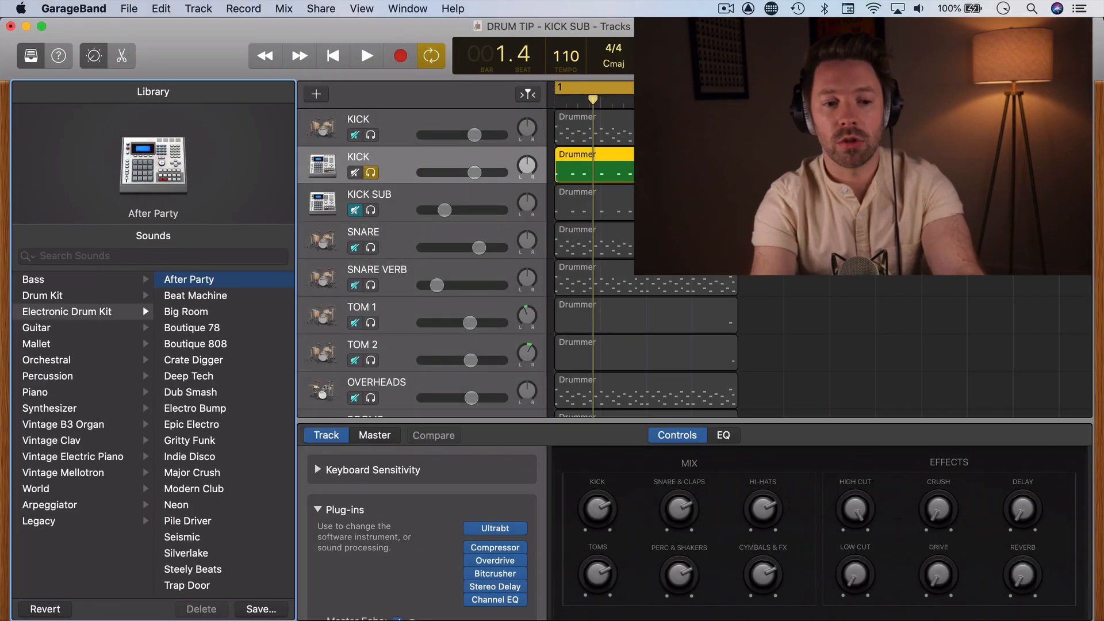
key("space")
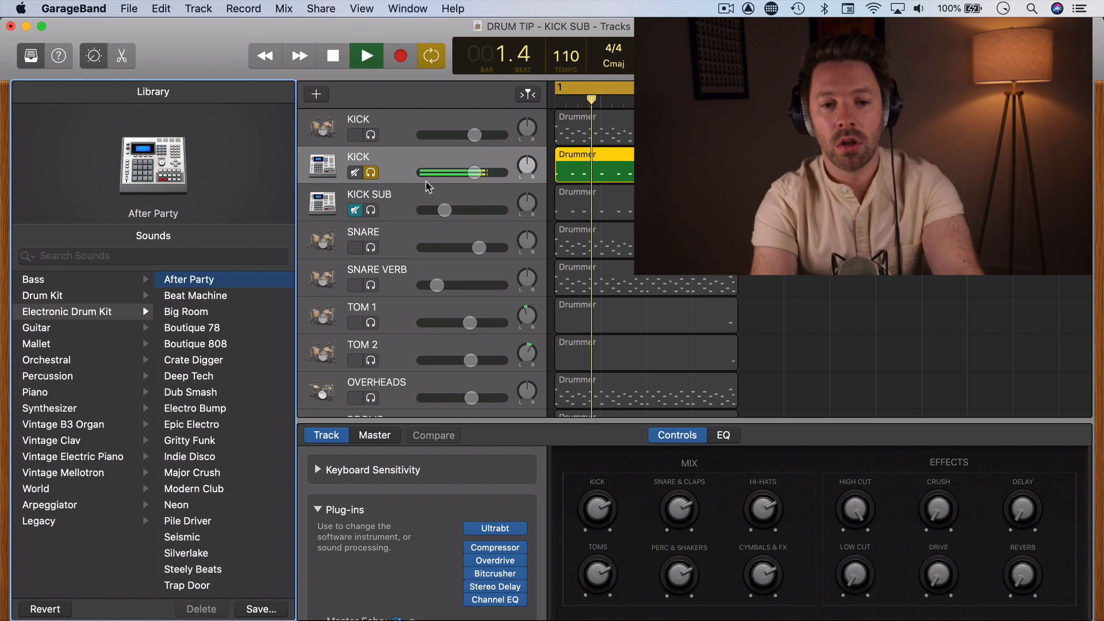
key("space")
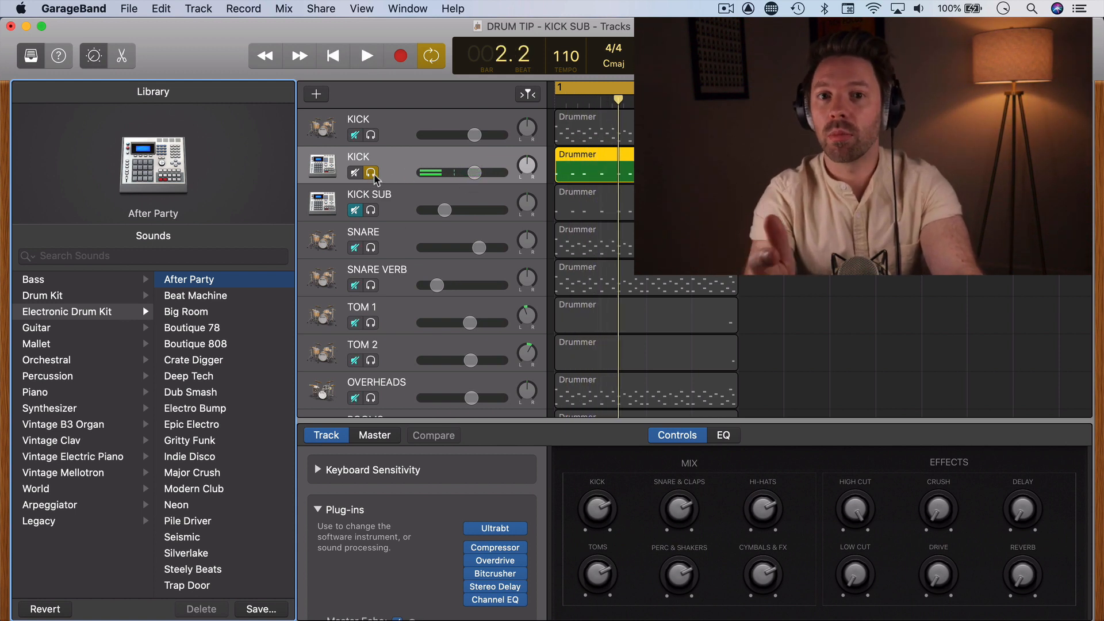
Unsolo the duplicated KICK track and listen to its electronic kick within the full drum mix.
left_click(371, 173)
key("space")
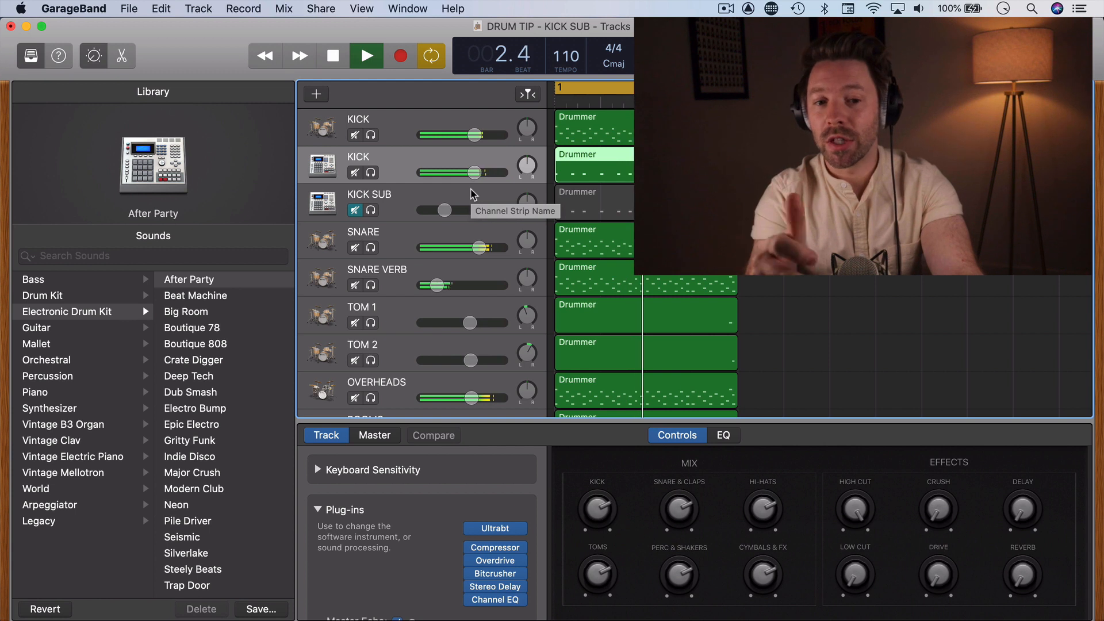
key("space")
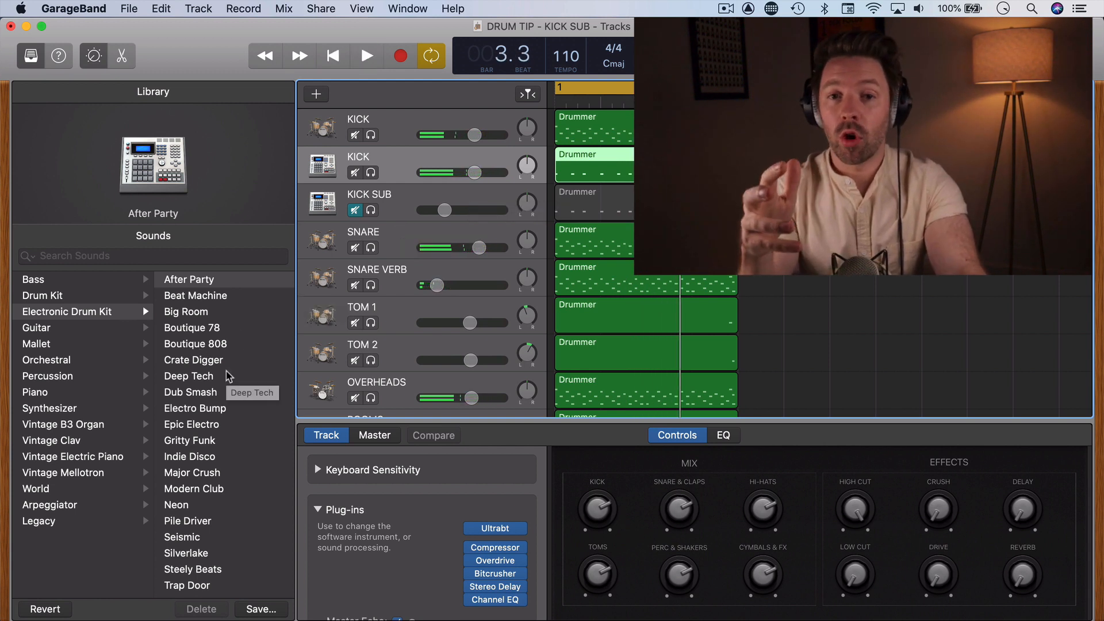
Switch the duplicated KICK track to the Seismic electronic drum kit, audition it in the mix, and solo the track.
left_click(193, 534)
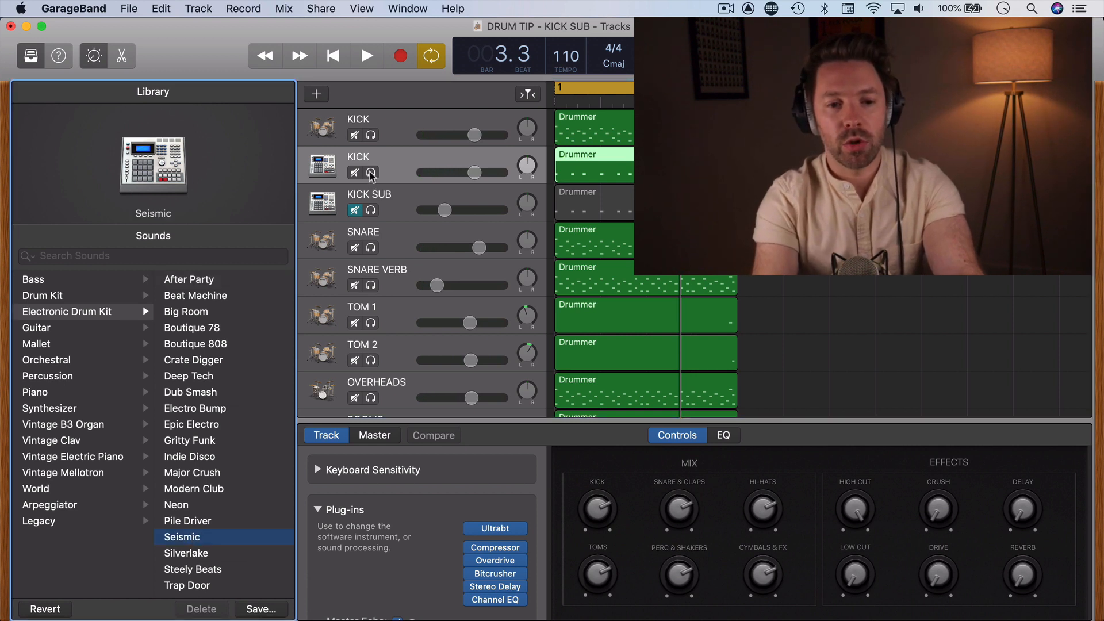
key("space")
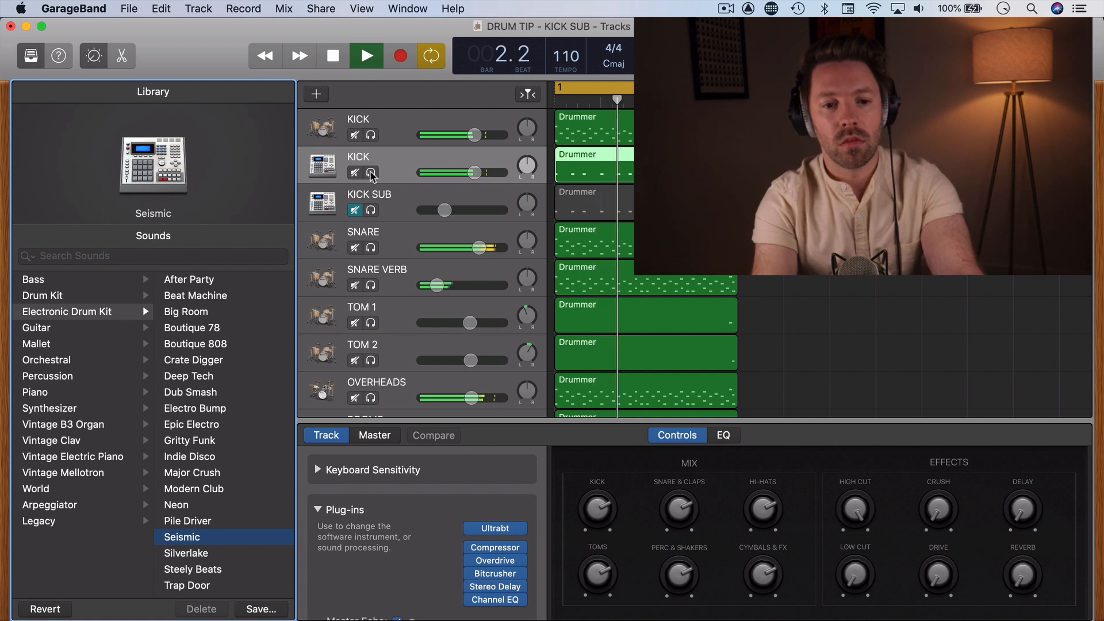
left_click(371, 173)
key("space")
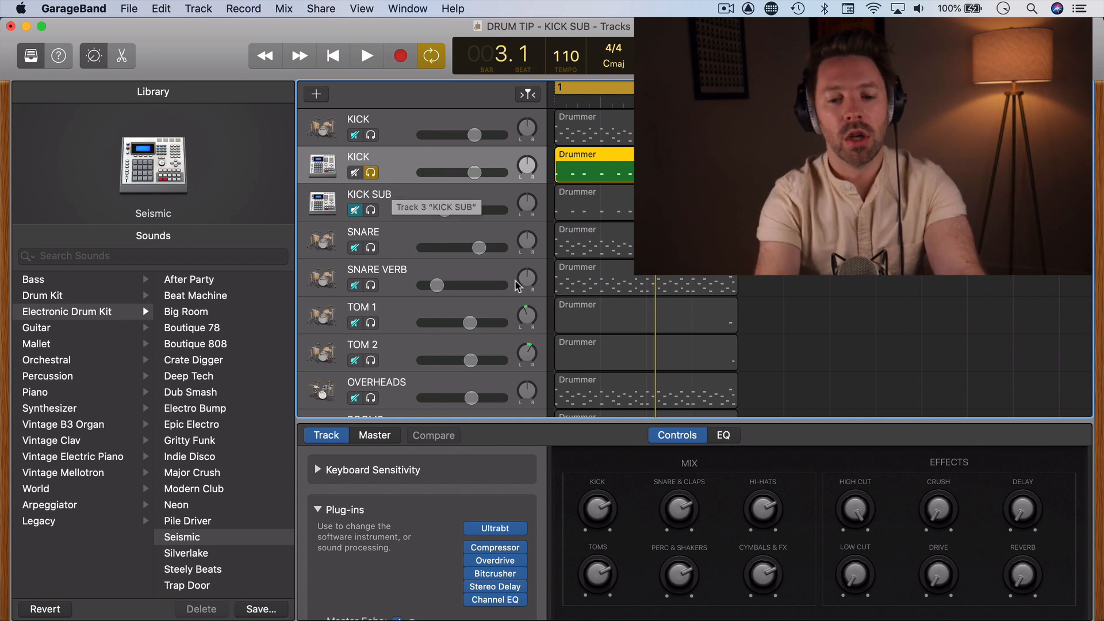
In the soloed KICK track's Channel EQ, turn off the low-shelf and high-shelf bands and enable the high-cut filter.
left_click(498, 601)
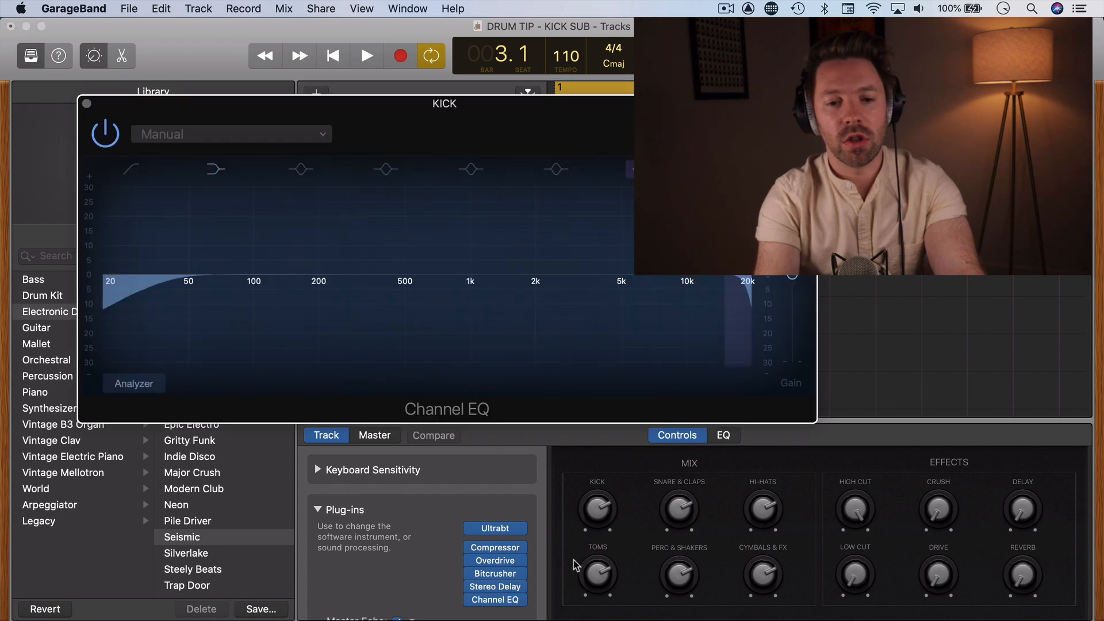
left_click_drag(406, 115, 400, 124)
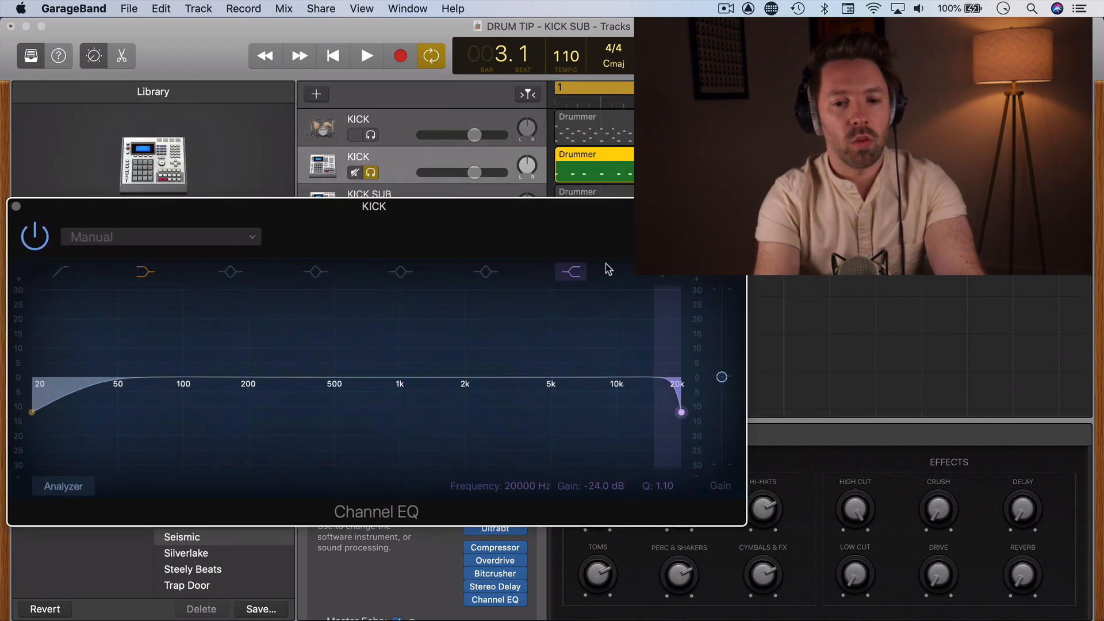
left_click(572, 272)
left_click(144, 270)
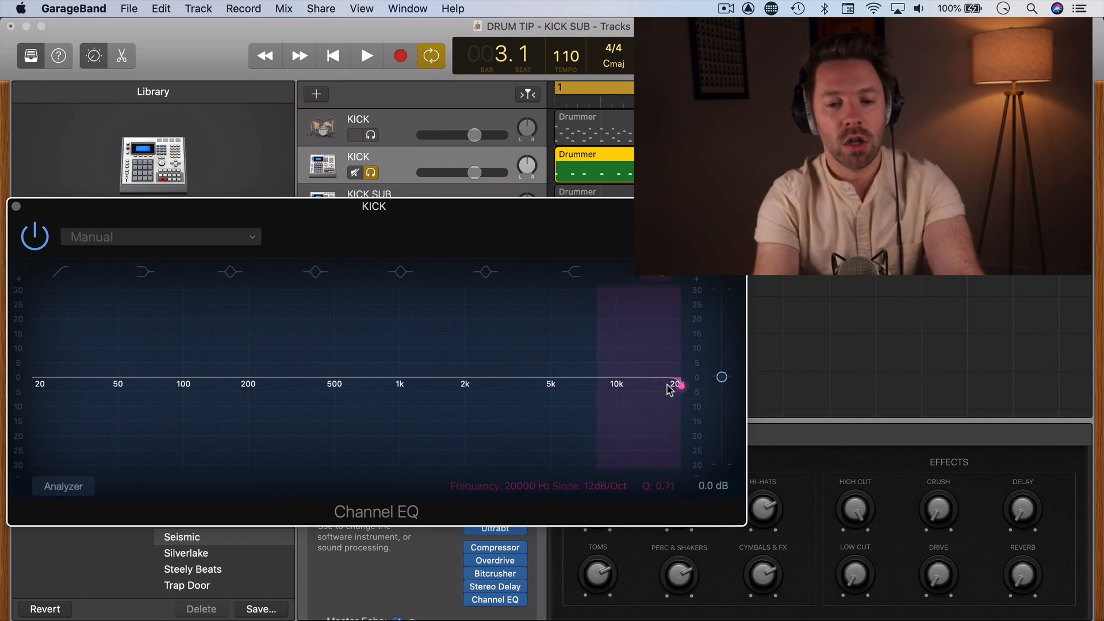
Lower the Channel EQ's high-cut frequency to about 96 Hz, playing the soloed kick with the Analyzer on.
left_click_drag(679, 385, 171, 394)
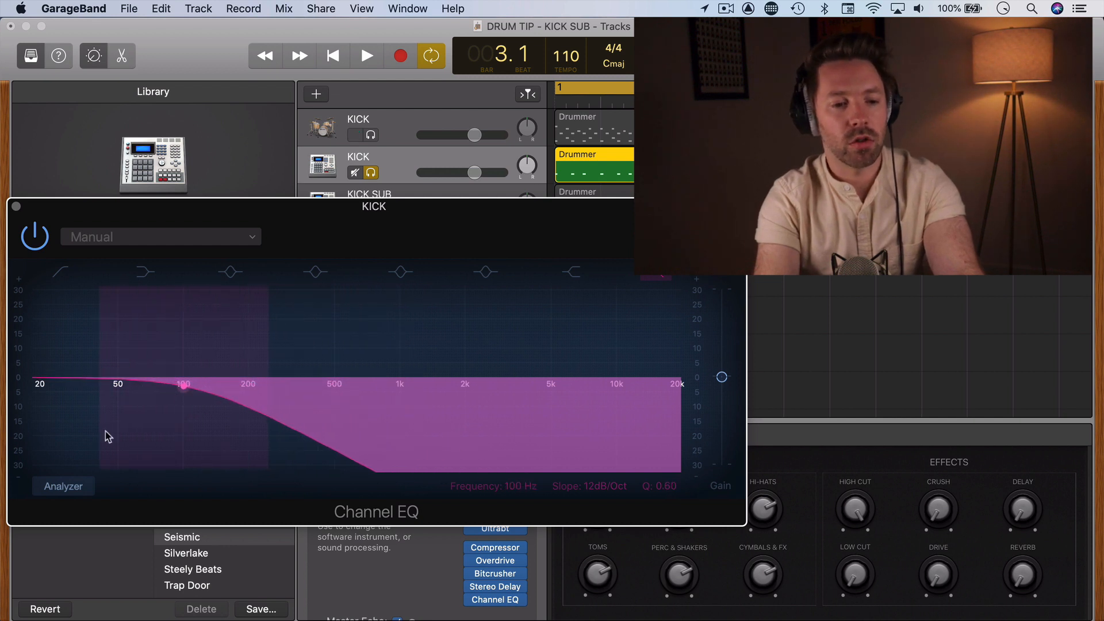
left_click(71, 490)
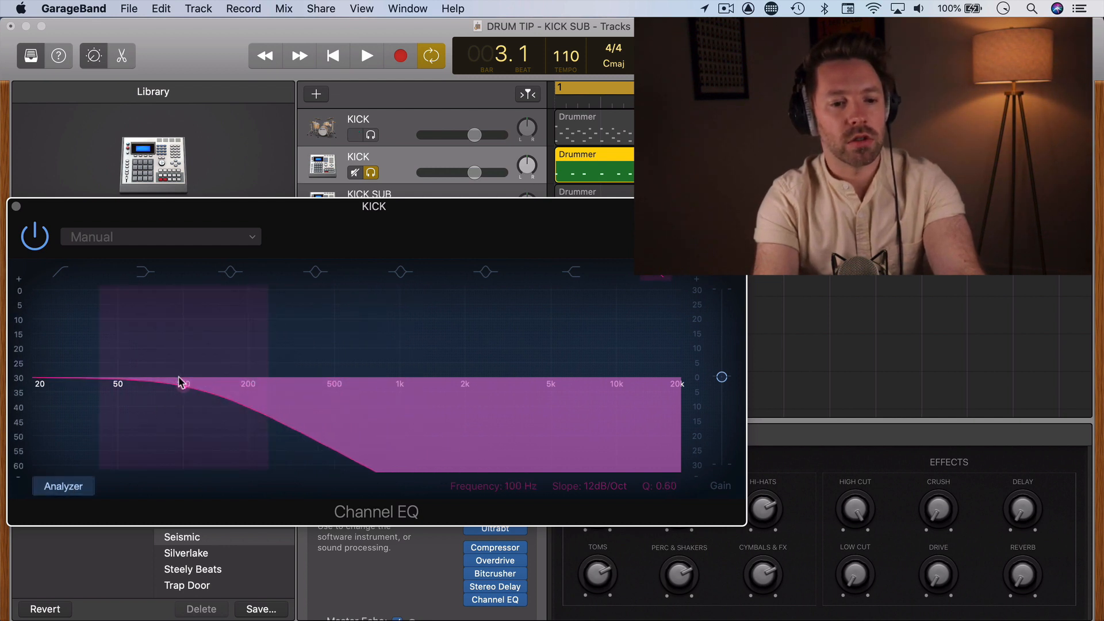
key("space")
left_click_drag(185, 390, 179, 387)
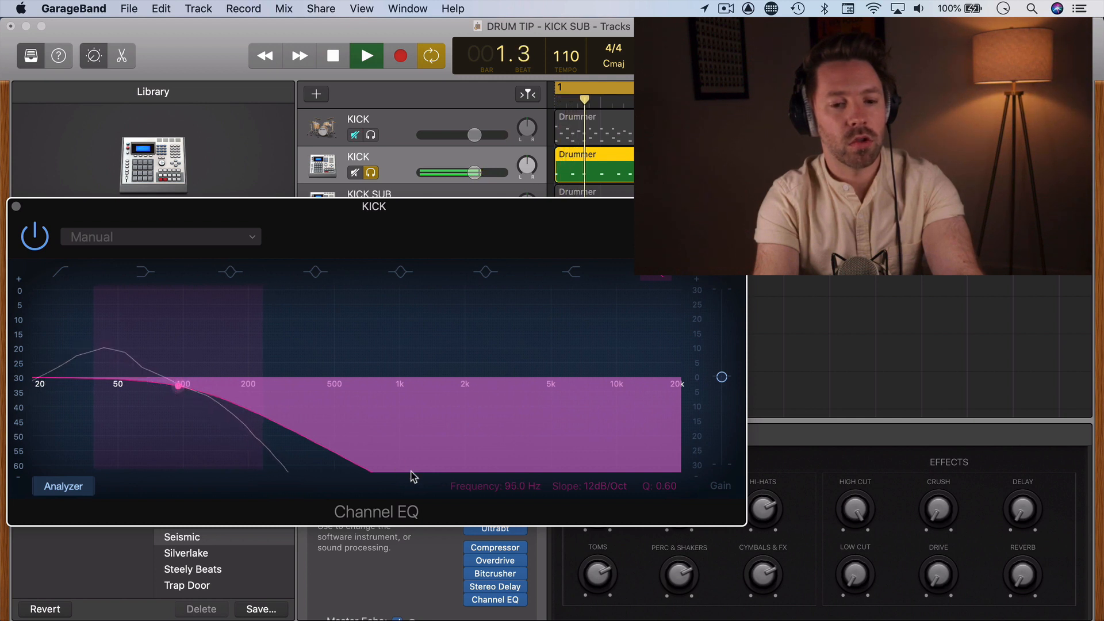
Steepen the soloed KICK track's high-cut filter to 48 dB/Oct and lower its frequency to about 87 Hz.
left_click_drag(555, 493, 555, 472)
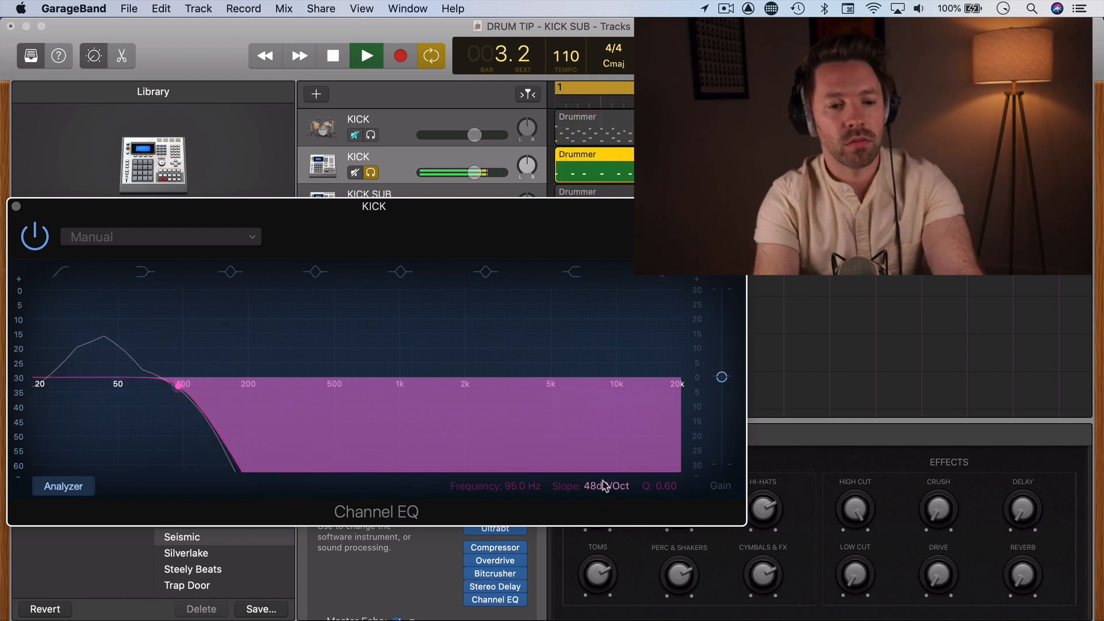
left_click_drag(180, 387, 173, 386)
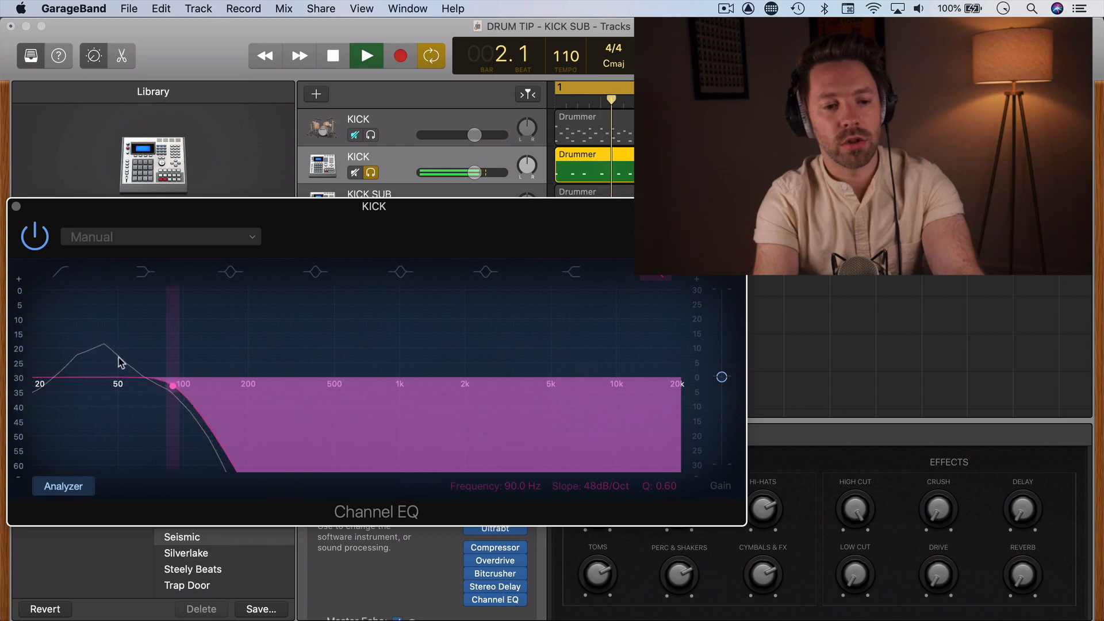
left_click_drag(171, 386, 167, 387)
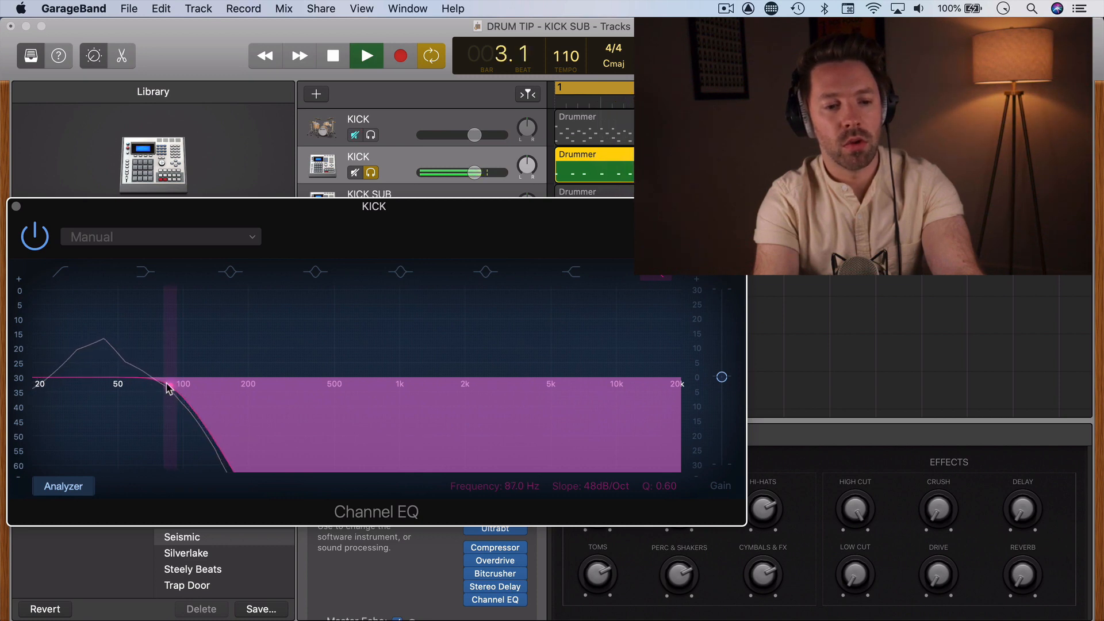
Enable the Channel EQ's low-cut filter at about 21.5 Hz with a 48 dB/Oct slope, and close the EQ.
left_click(60, 271)
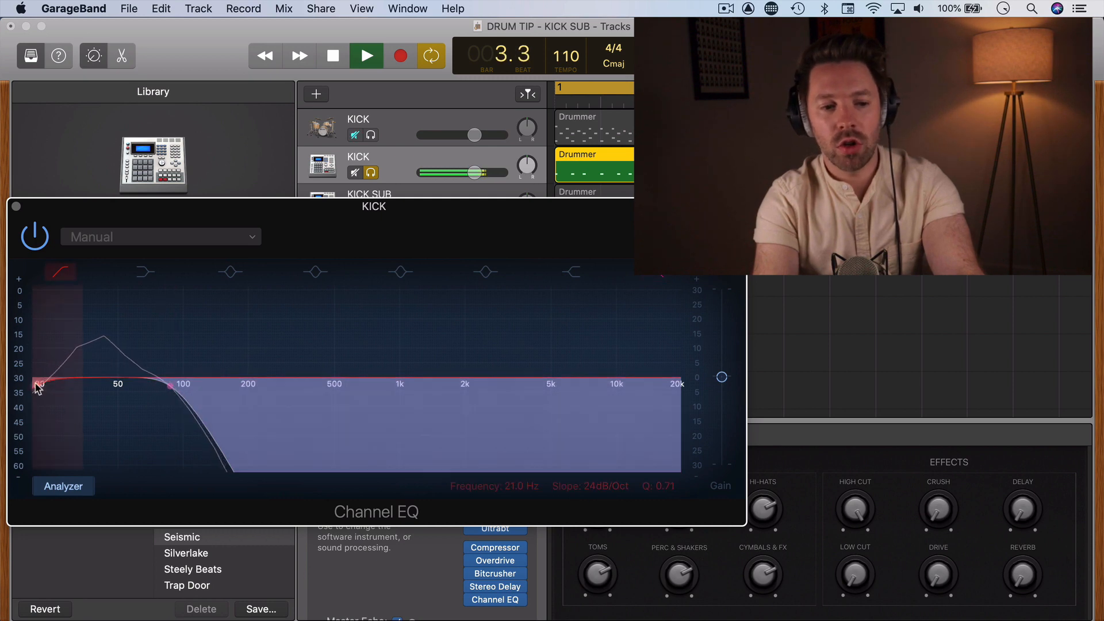
left_click_drag(592, 486, 595, 477)
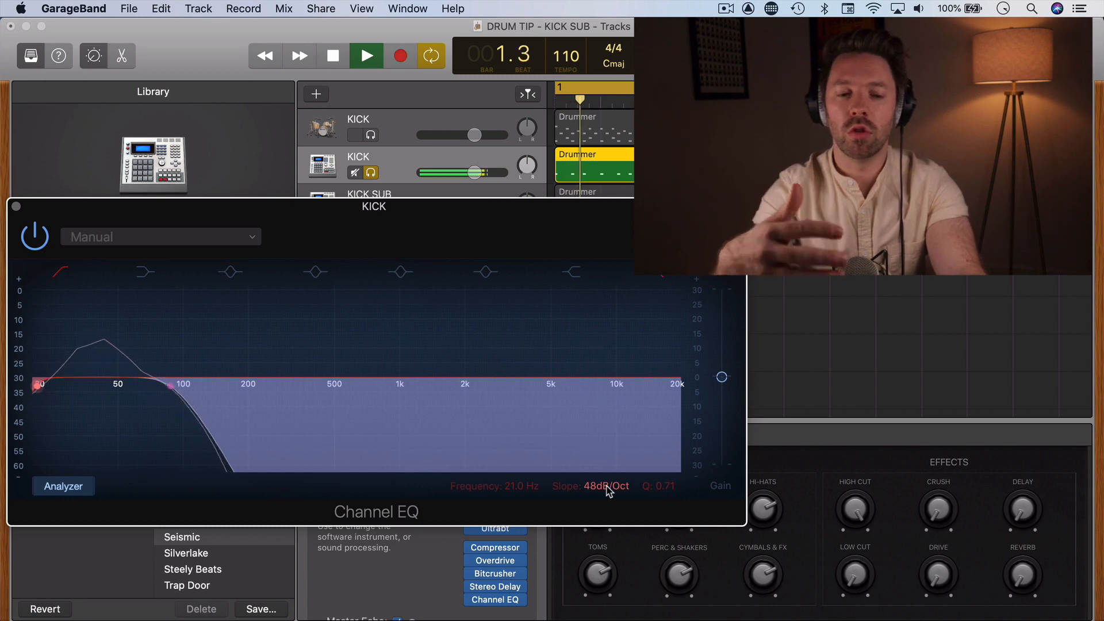
left_click_drag(35, 387, 38, 386)
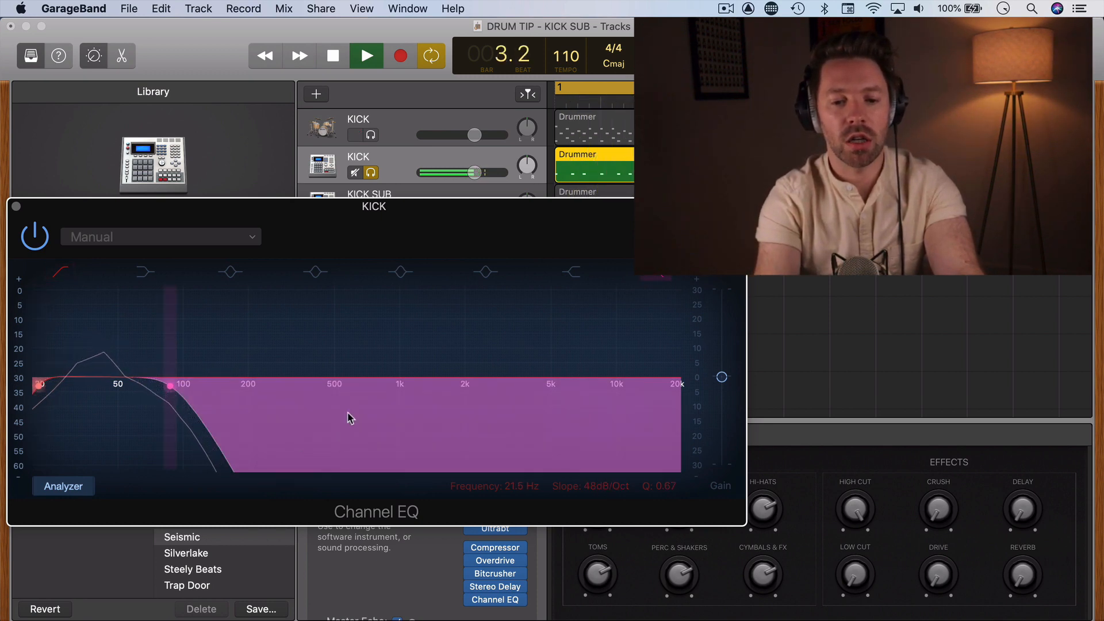
left_click_drag(35, 387, 38, 388)
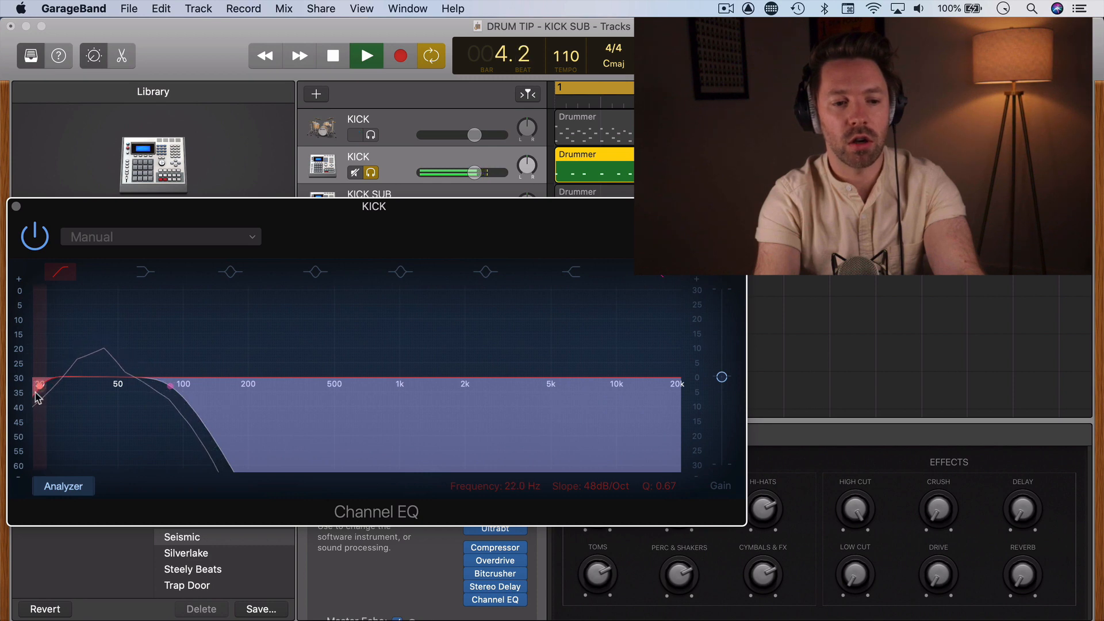
left_click(16, 206)
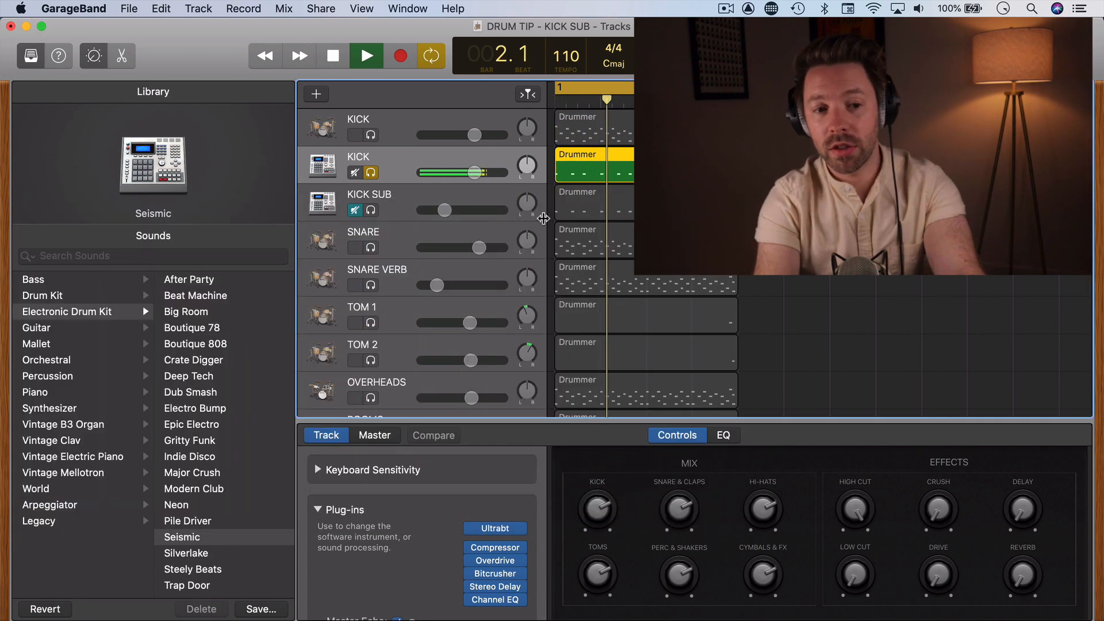
Turn the duplicated KICK track's volume nearly all the way down, stop playback and unsolo the track.
left_click_drag(475, 173, 420, 175)
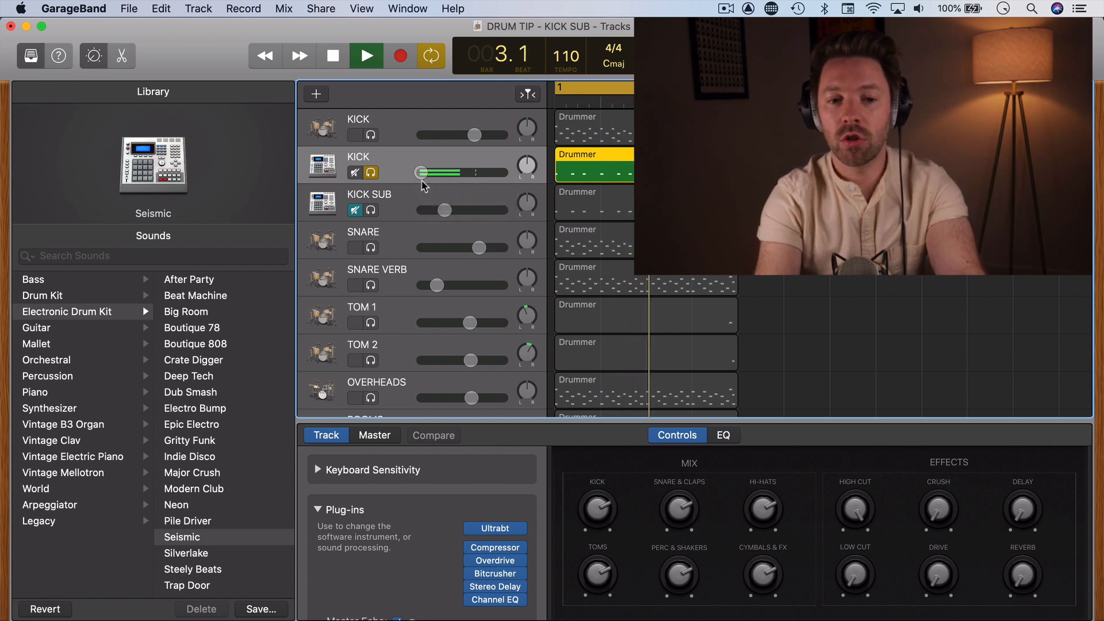
key("space")
left_click(371, 173)
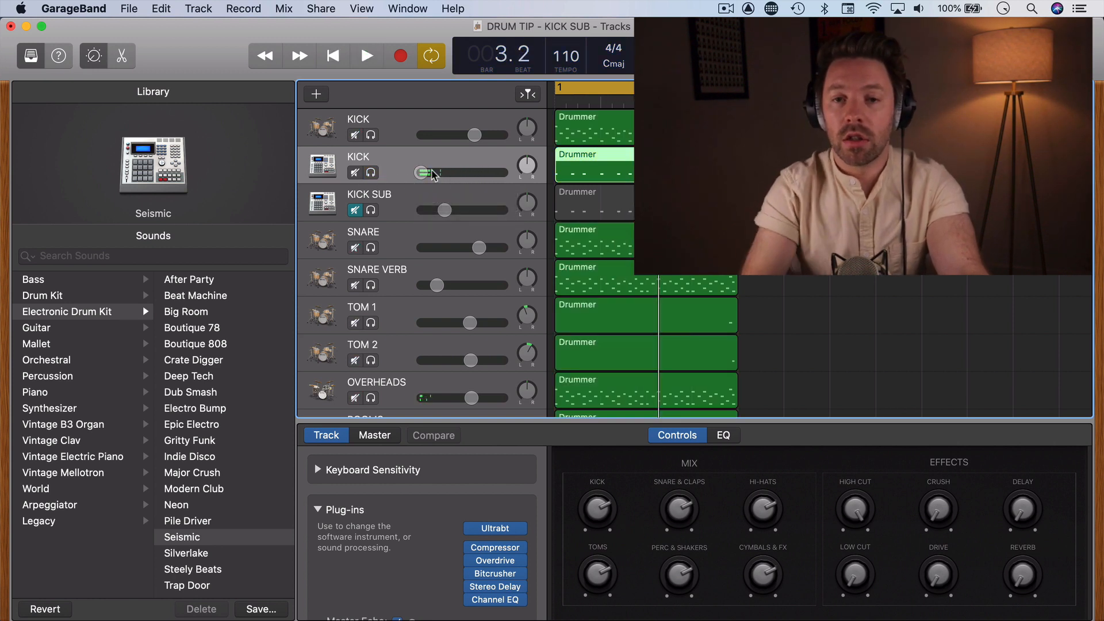
Play the full mix, raise the duplicated KICK's volume to about a quarter of its range, and compare it muted and unmuted.
key("space")
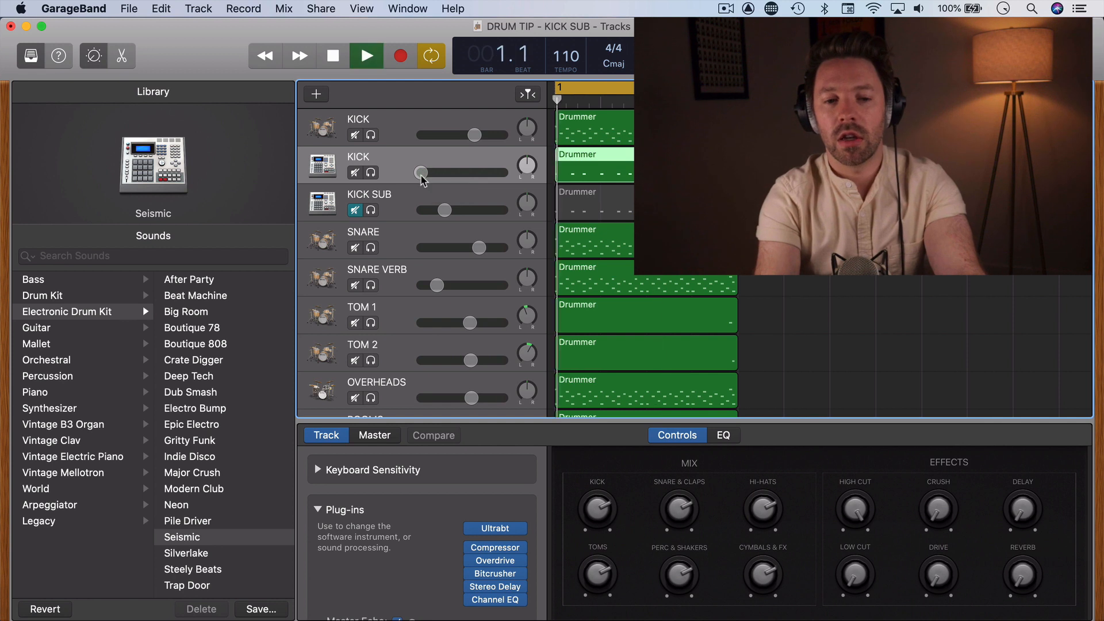
left_click_drag(431, 176, 452, 175)
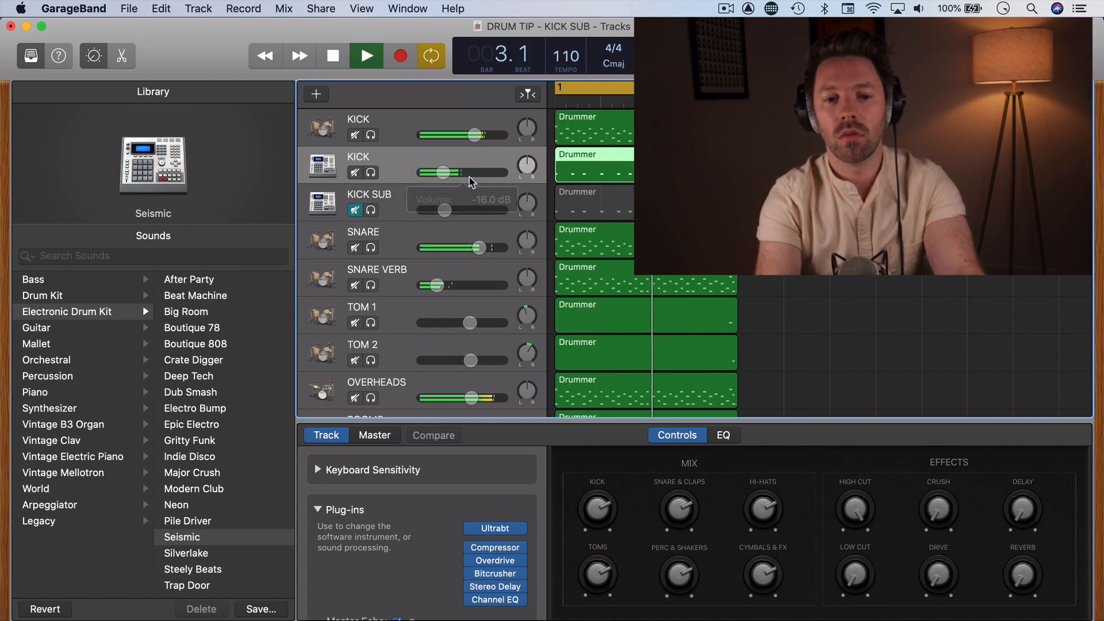
left_click(356, 173)
left_click(355, 173)
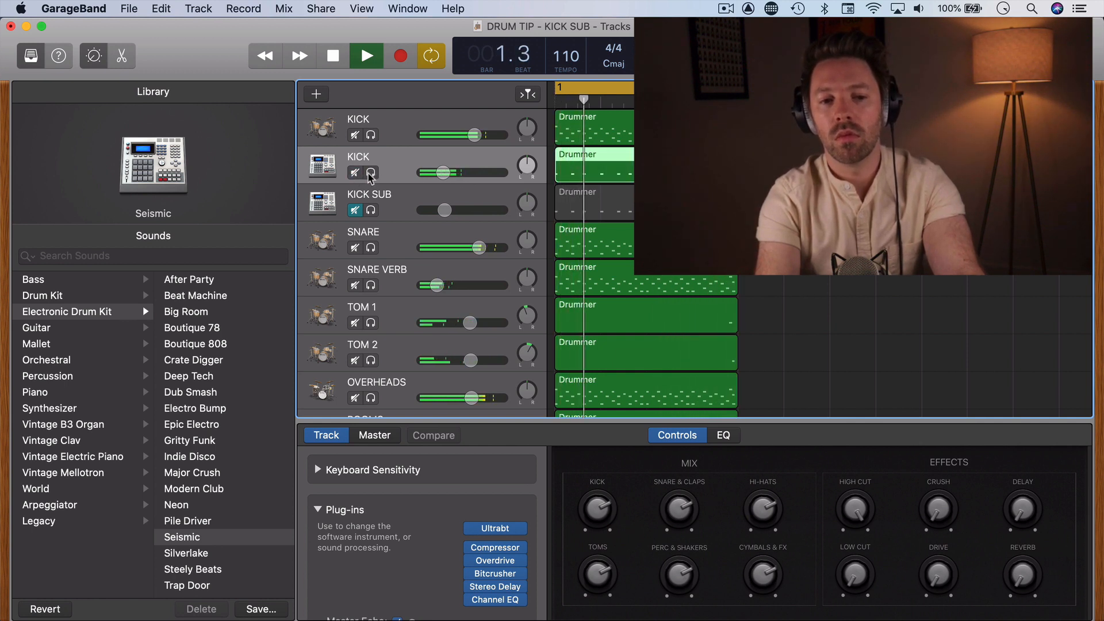
key("space")
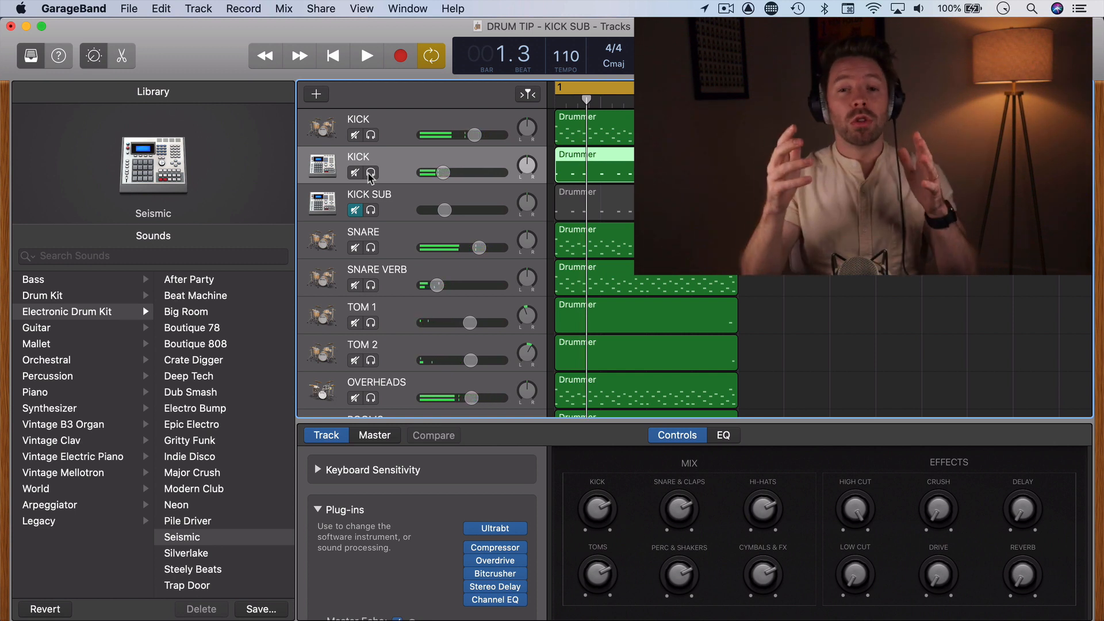